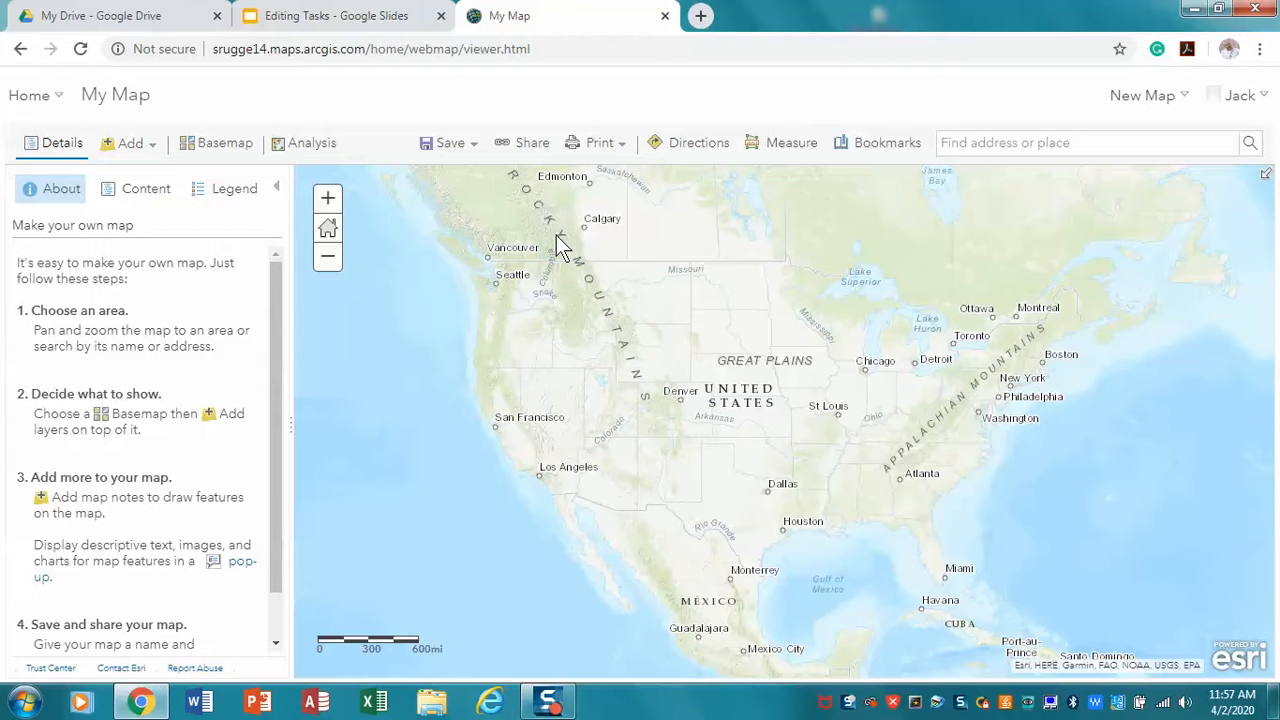
Begin saving the map as a new item titled "editing" with the tag "editing"
{"action": "left_click", "coordinate": [461, 150]}
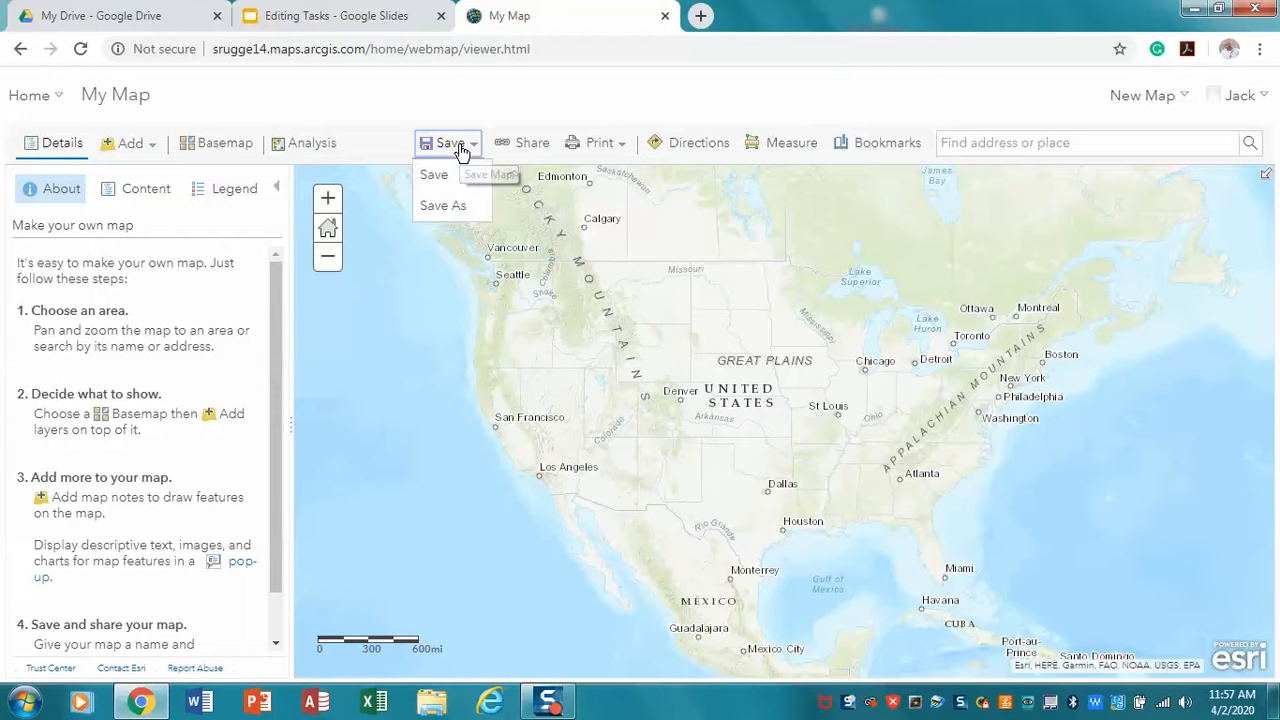
{"action": "left_click", "coordinate": [440, 213]}
{"action": "left_click", "coordinate": [561, 336]}
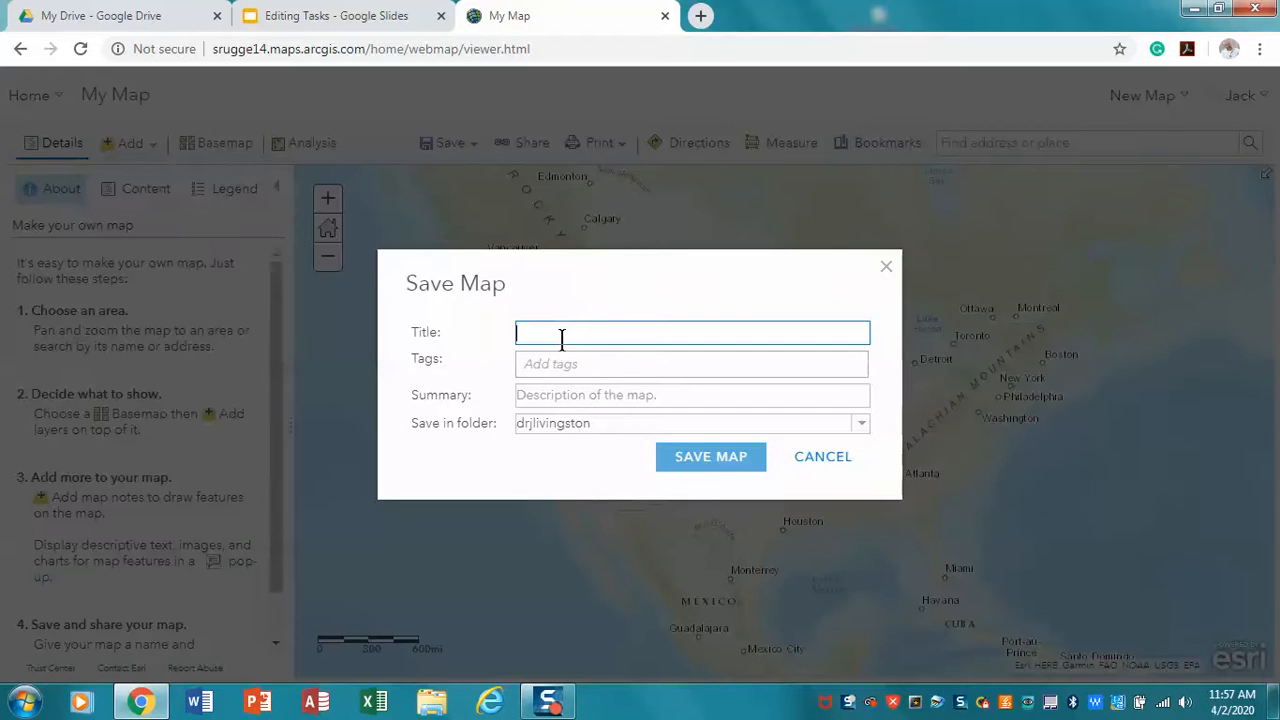
{"action": "type", "text": "editing"}
{"action": "left_click", "coordinate": [593, 367]}
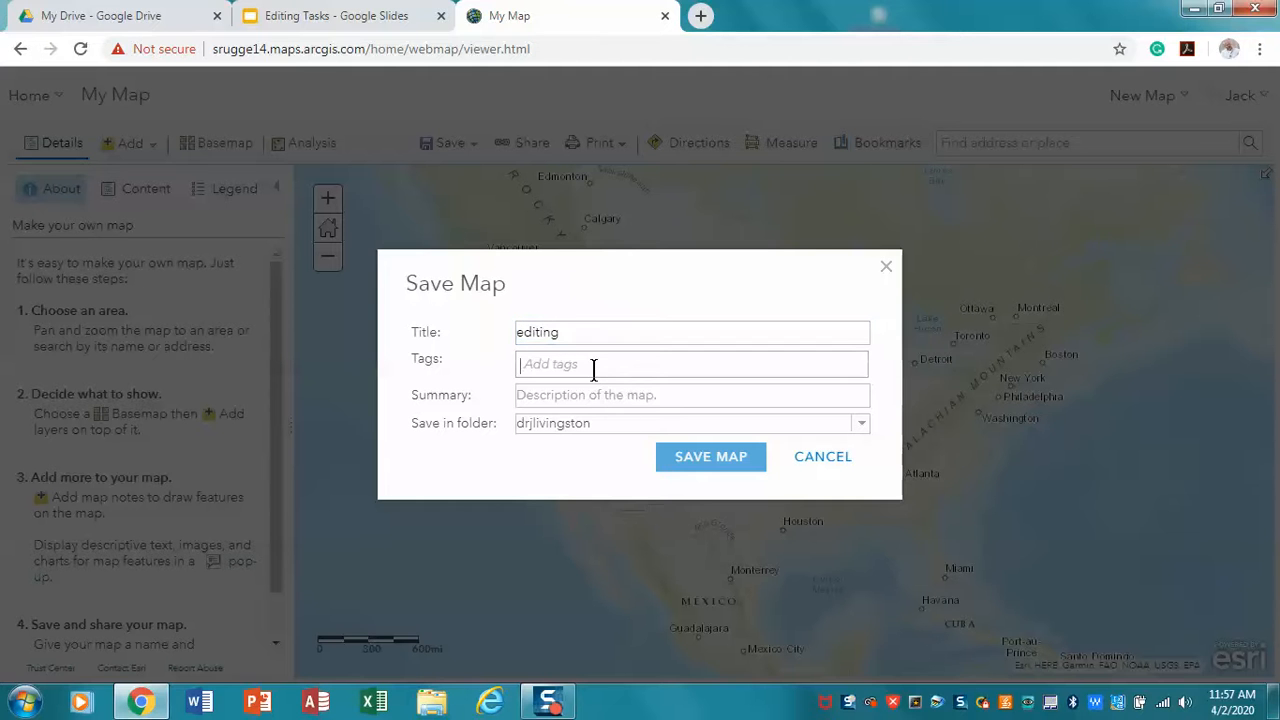
{"action": "type", "text": "editing"}
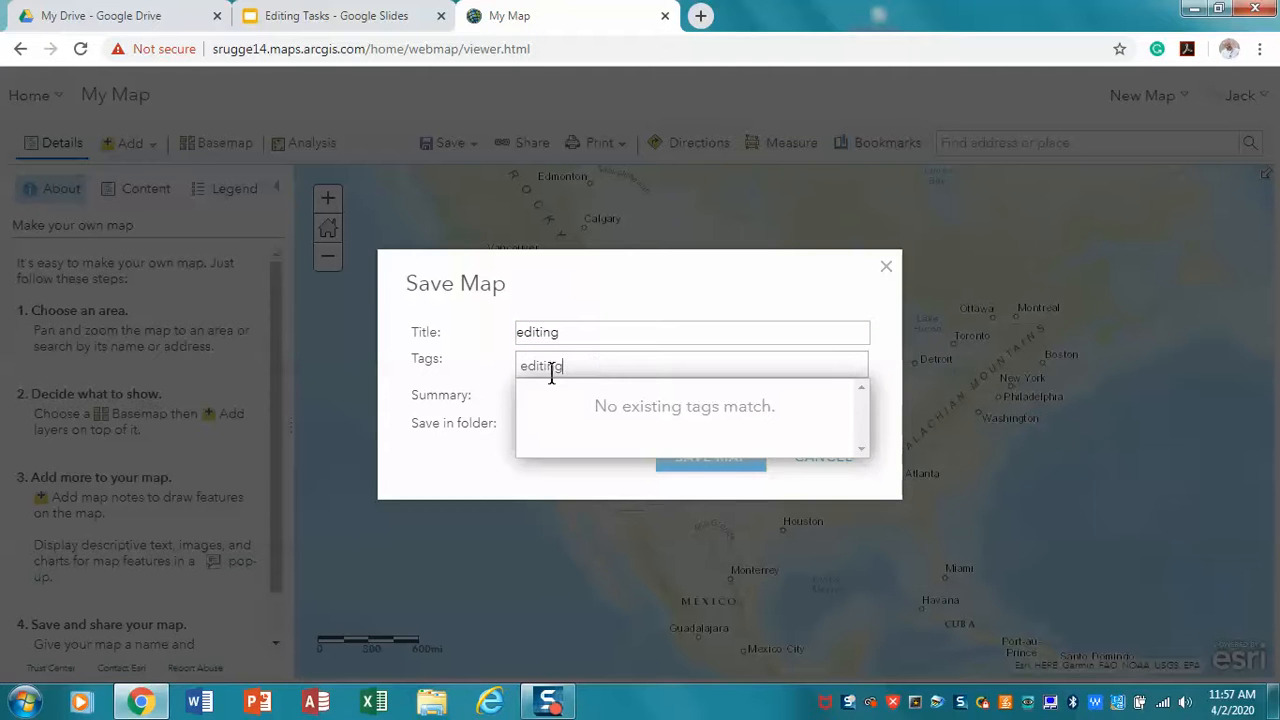
{"action": "key", "text": "Return"}
Enter "editing" as the map's summary and save the map
{"action": "left_click", "coordinate": [526, 400]}
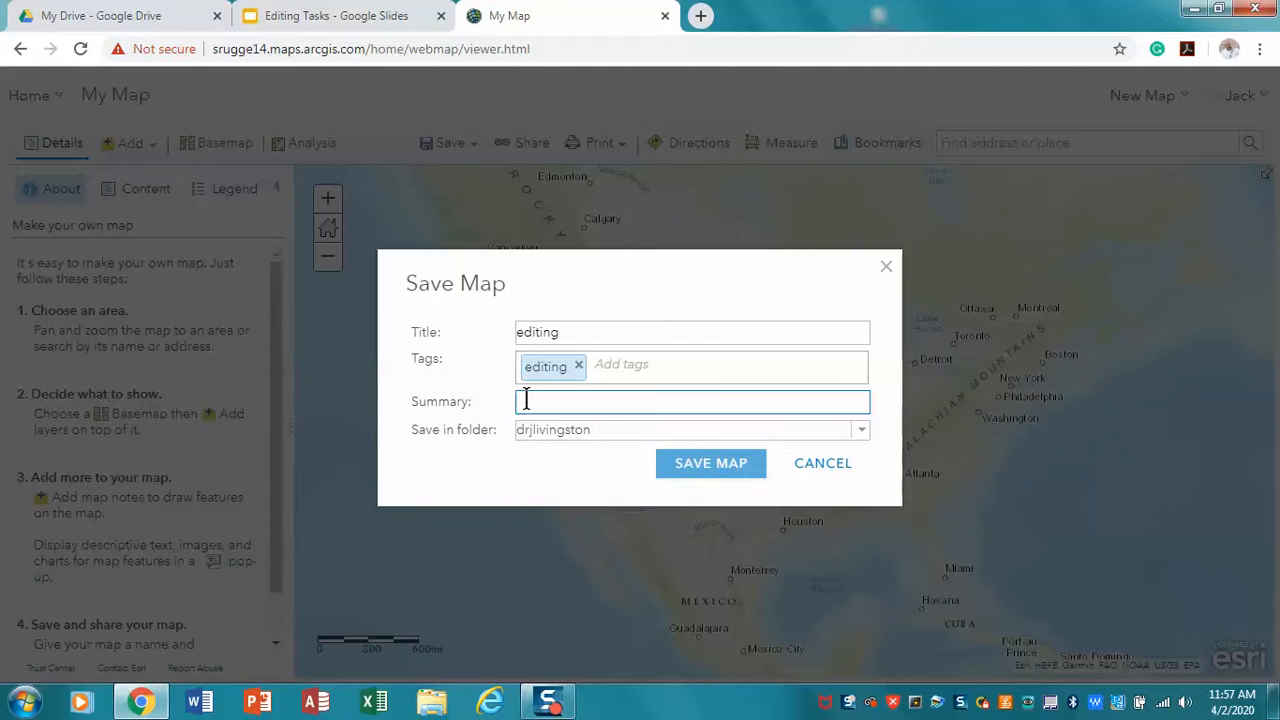
{"action": "type", "text": "eid"}
{"action": "key", "text": "BackSpace"}
{"action": "key", "text": "BackSpace"}
{"action": "type", "text": "diting"}
{"action": "left_click", "coordinate": [679, 476]}
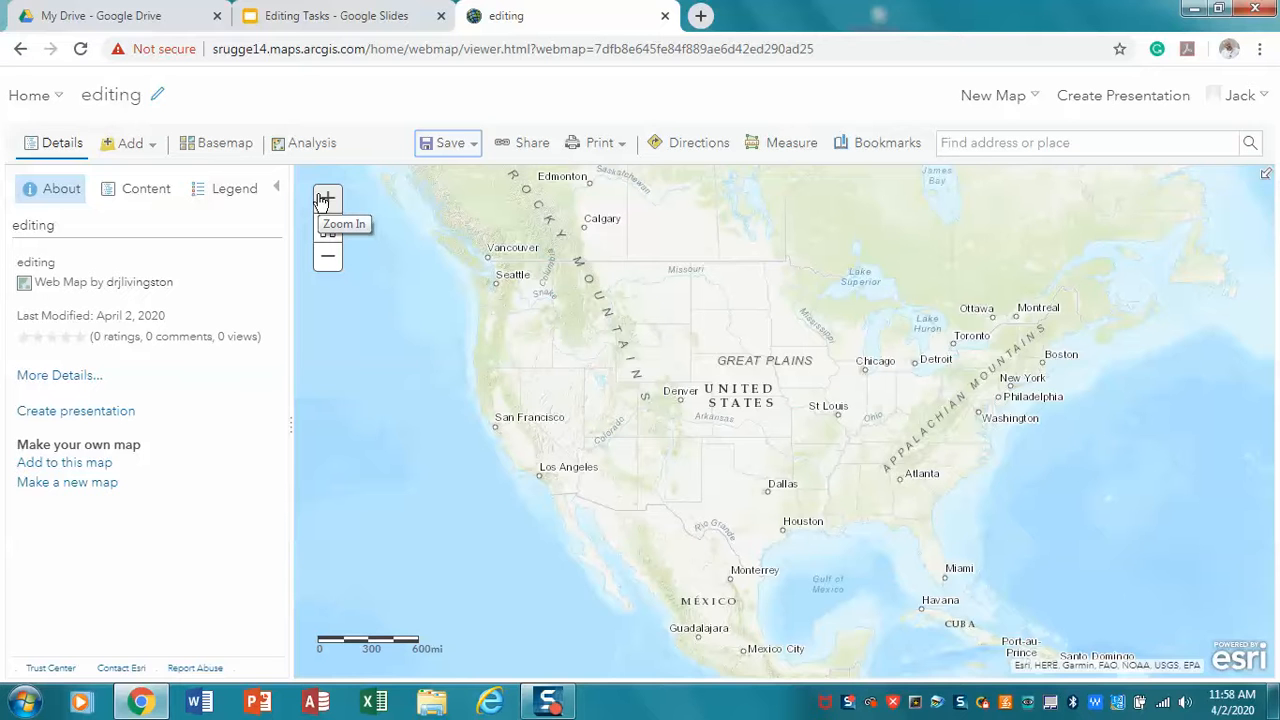
Import PAcounties.zip from the arcgisonline_files folder as a map layer, keeping the original features
{"action": "left_click", "coordinate": [152, 150]}
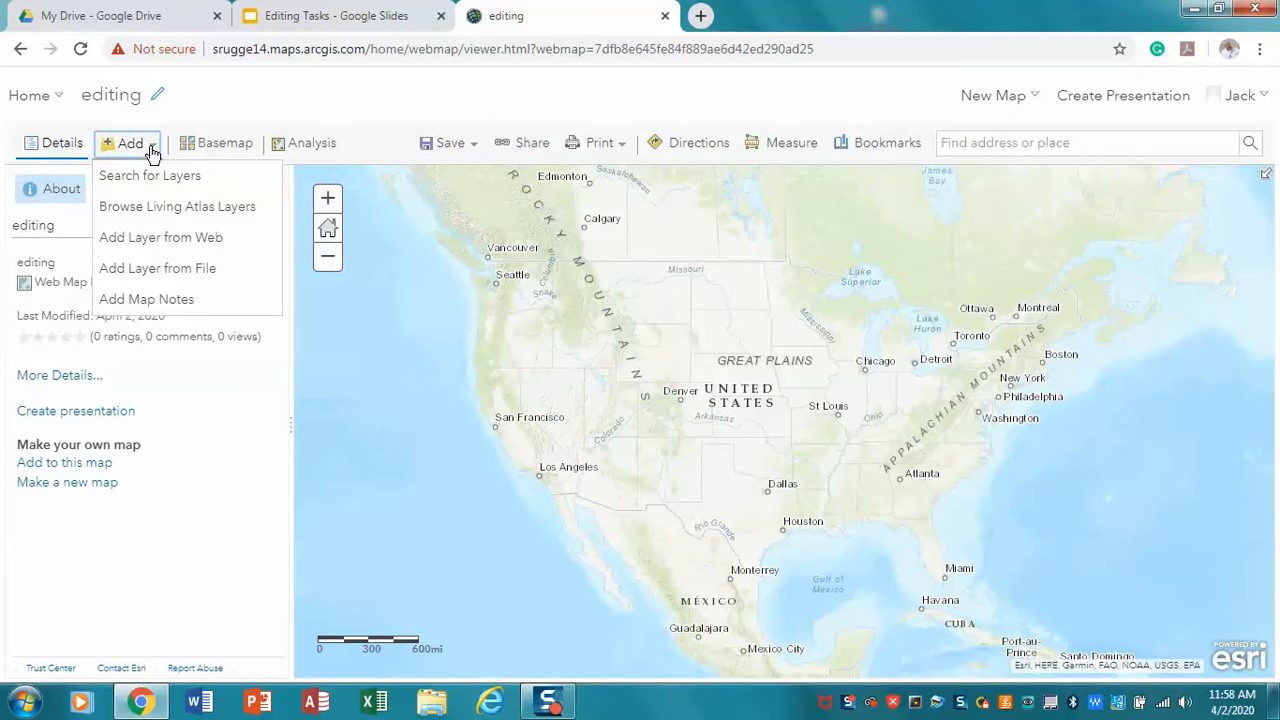
{"action": "left_click", "coordinate": [160, 269]}
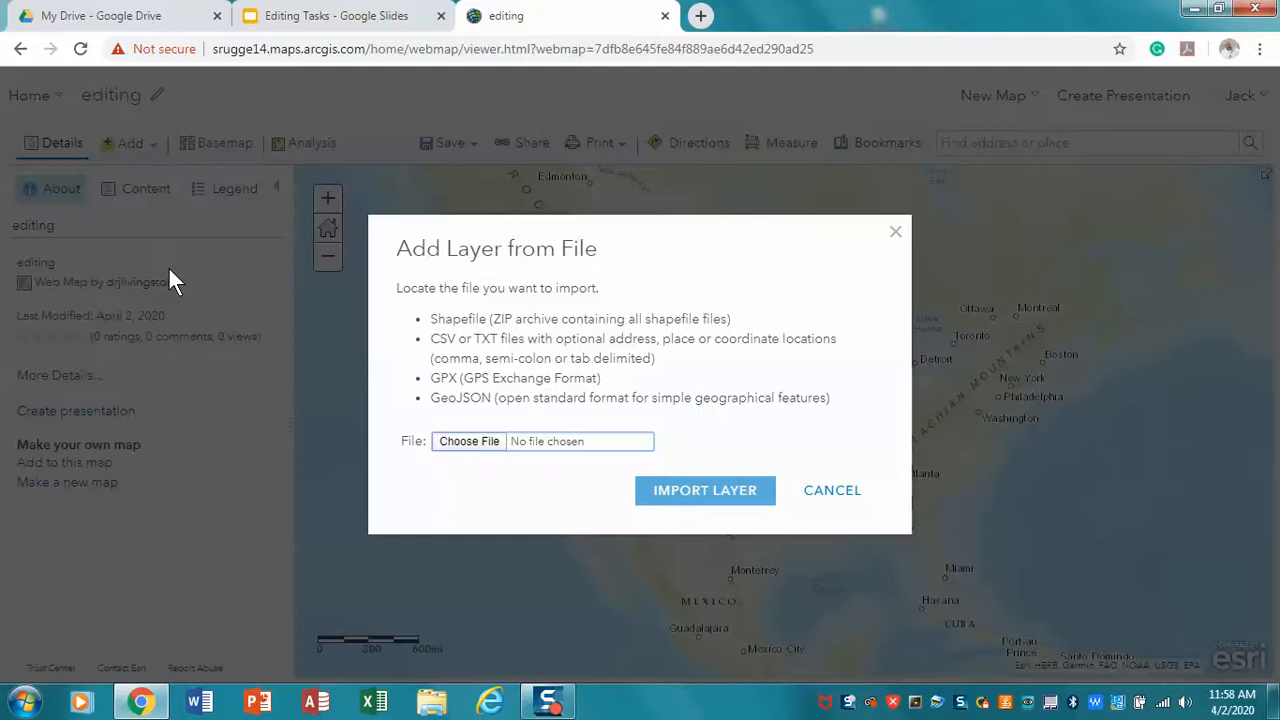
{"action": "left_click", "coordinate": [478, 445]}
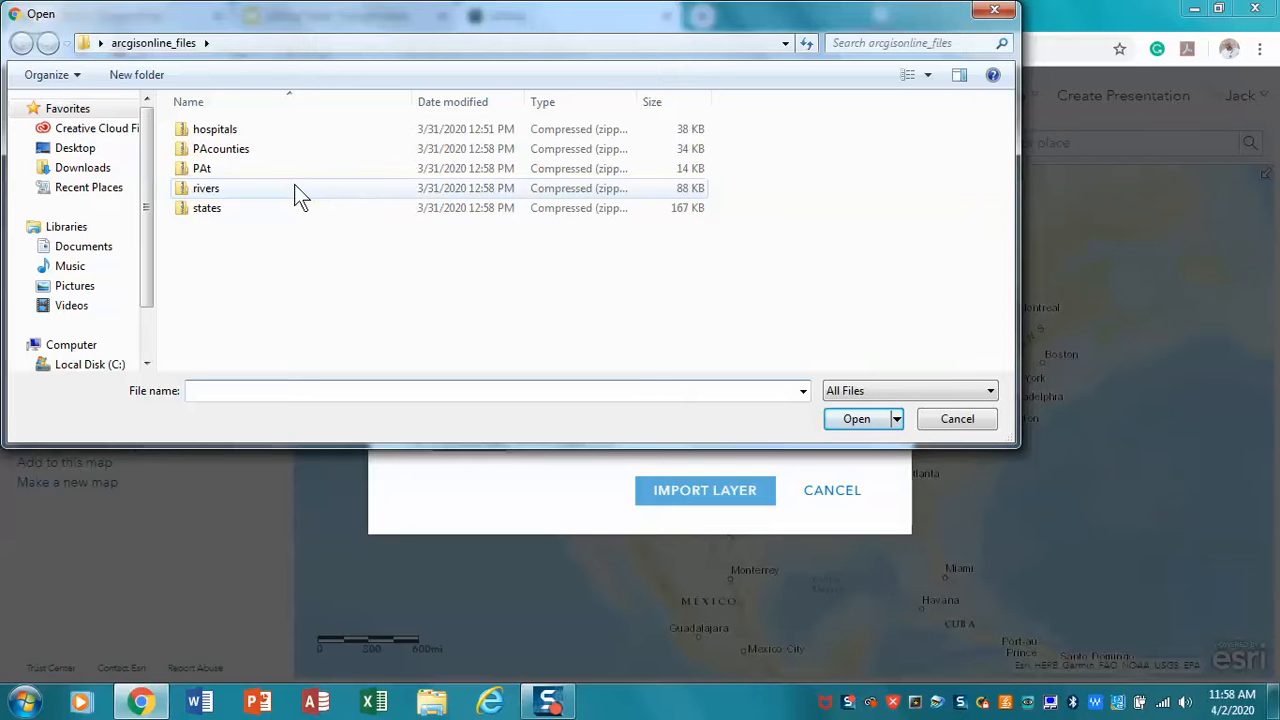
{"action": "left_click", "coordinate": [230, 151]}
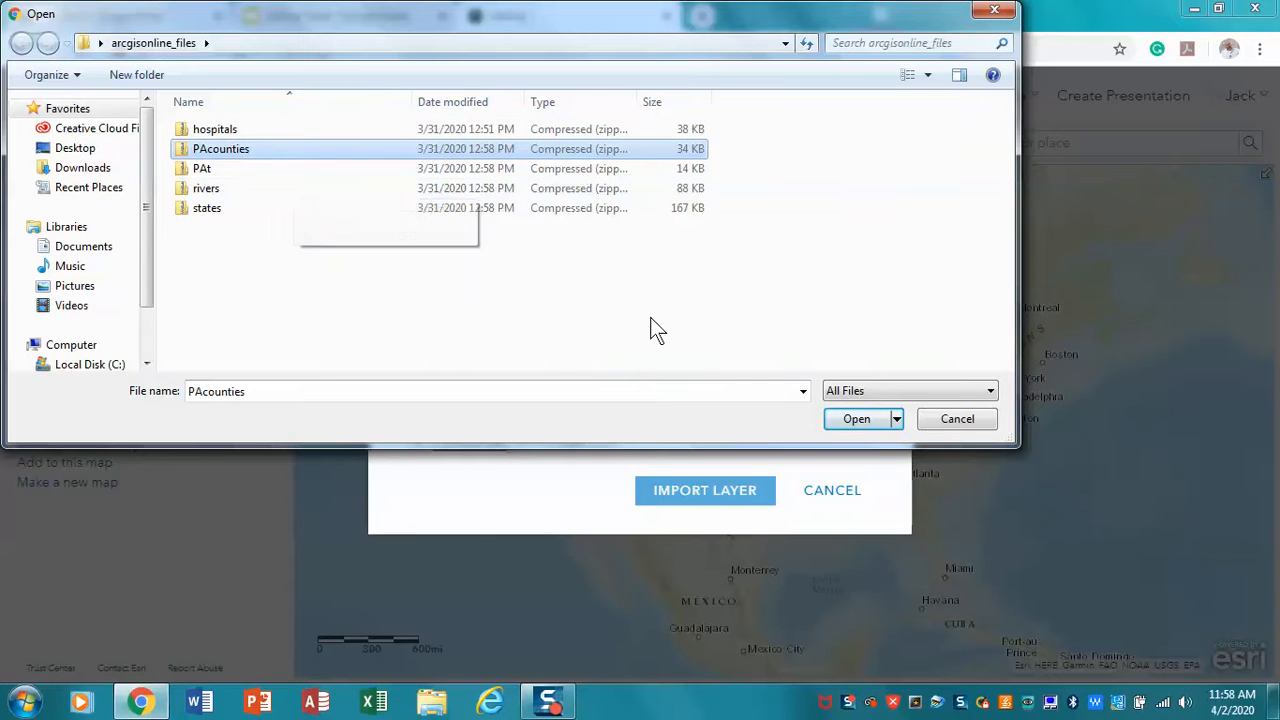
{"action": "left_click", "coordinate": [850, 420]}
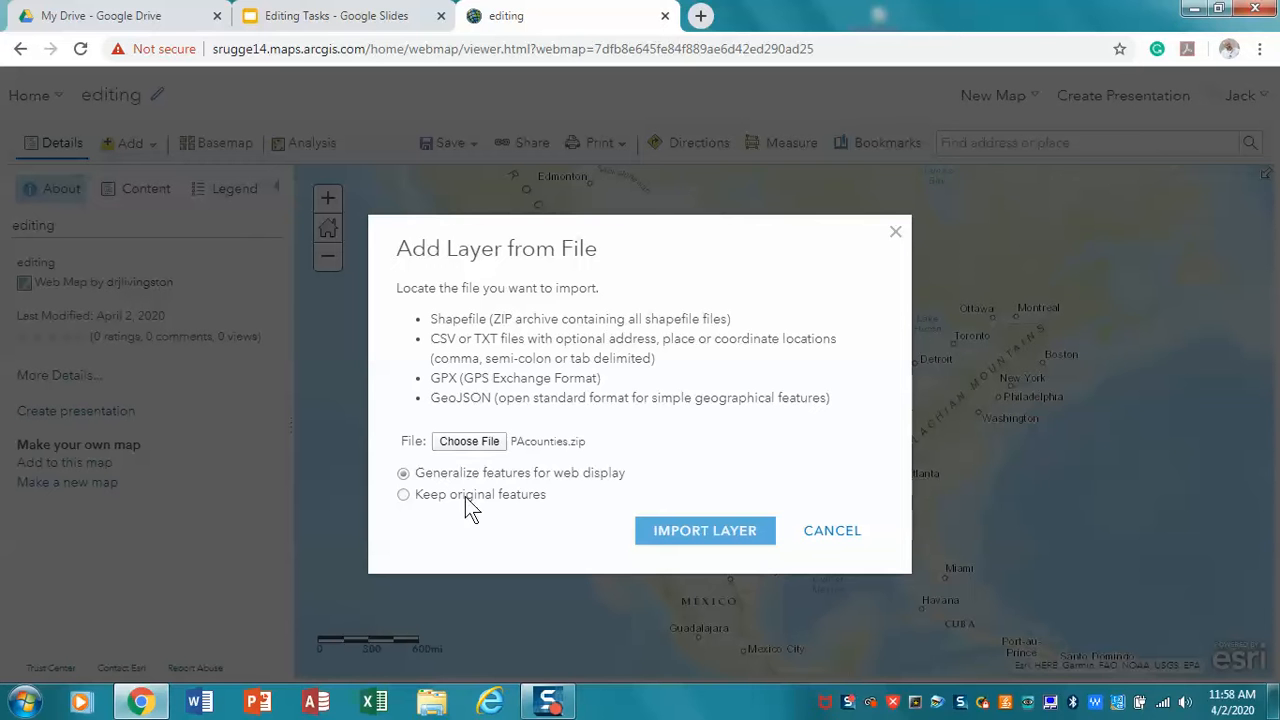
{"action": "left_click", "coordinate": [405, 495]}
{"action": "left_click", "coordinate": [677, 536]}
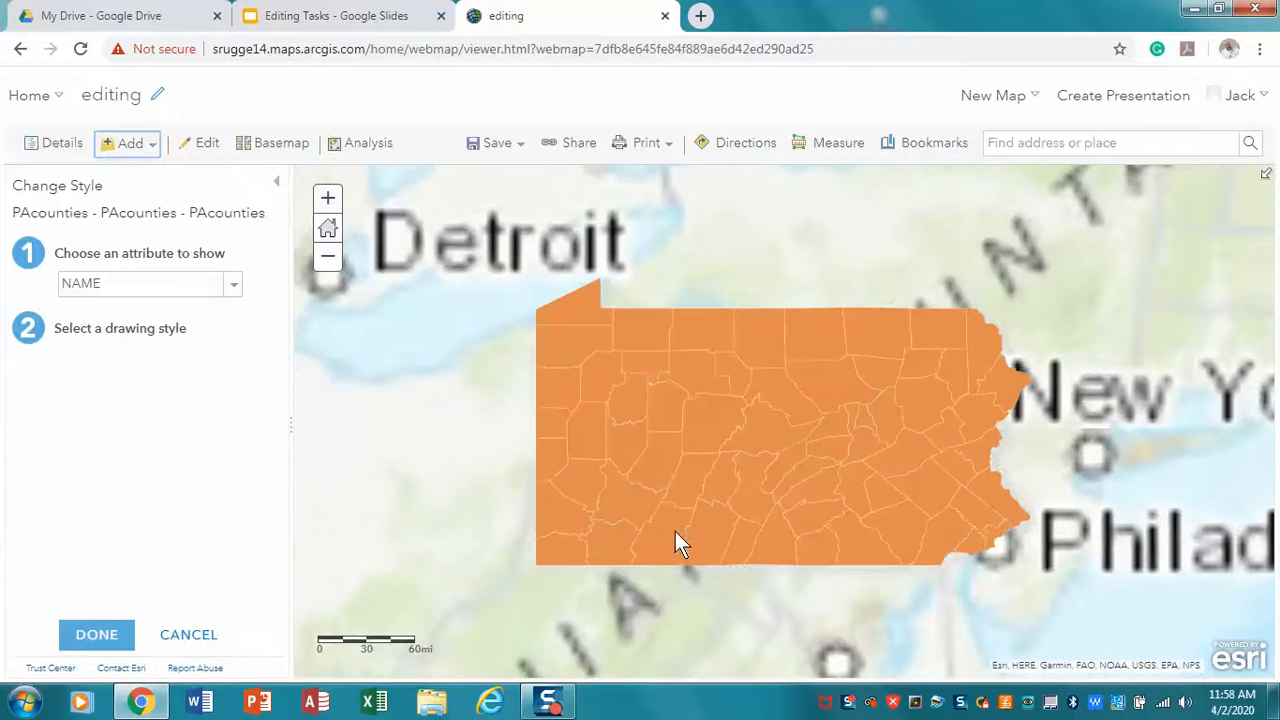
Import hospitals.zip from the arcgisonline_files folder as another map layer, keeping the original features
{"action": "left_click", "coordinate": [128, 146]}
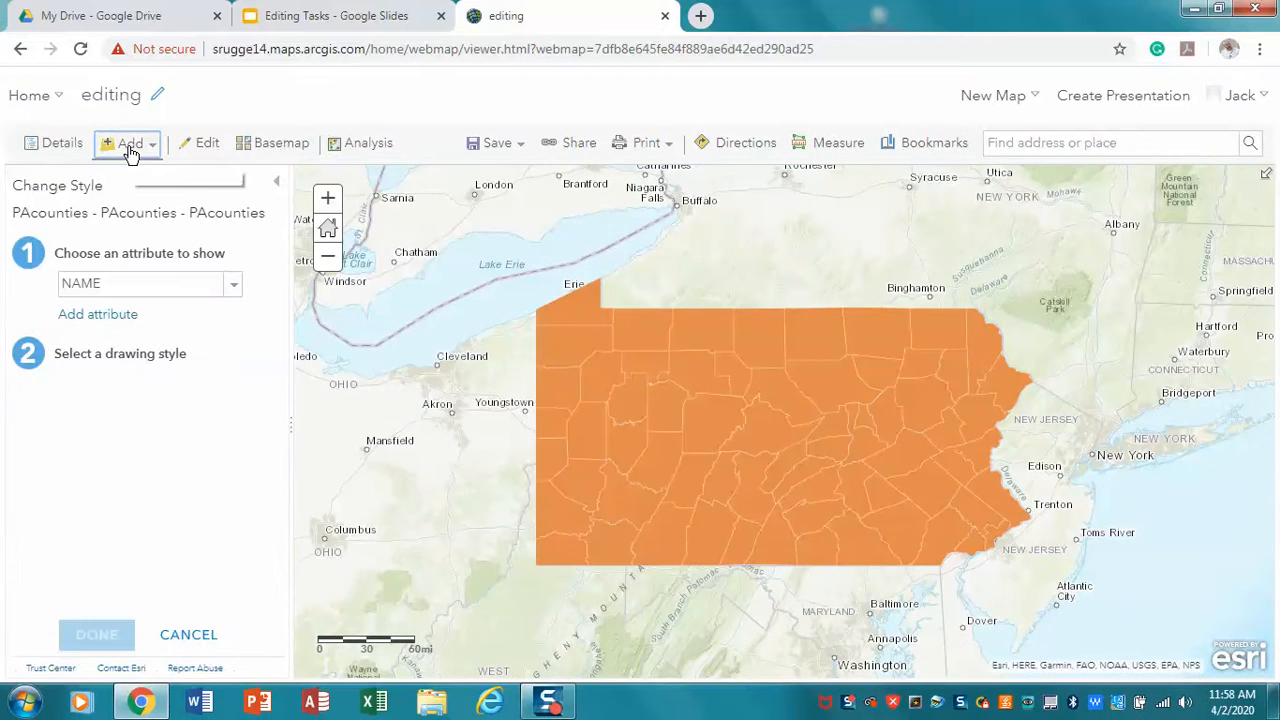
{"action": "left_click", "coordinate": [160, 270]}
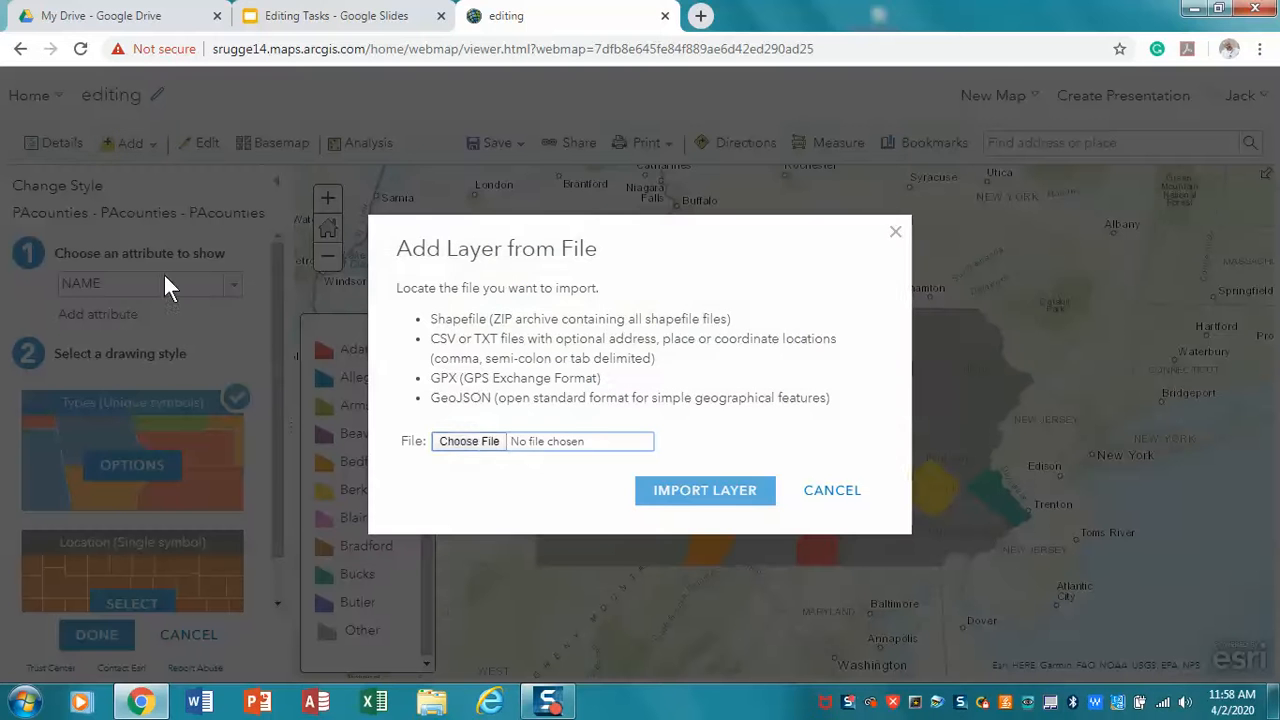
{"action": "left_click", "coordinate": [463, 442]}
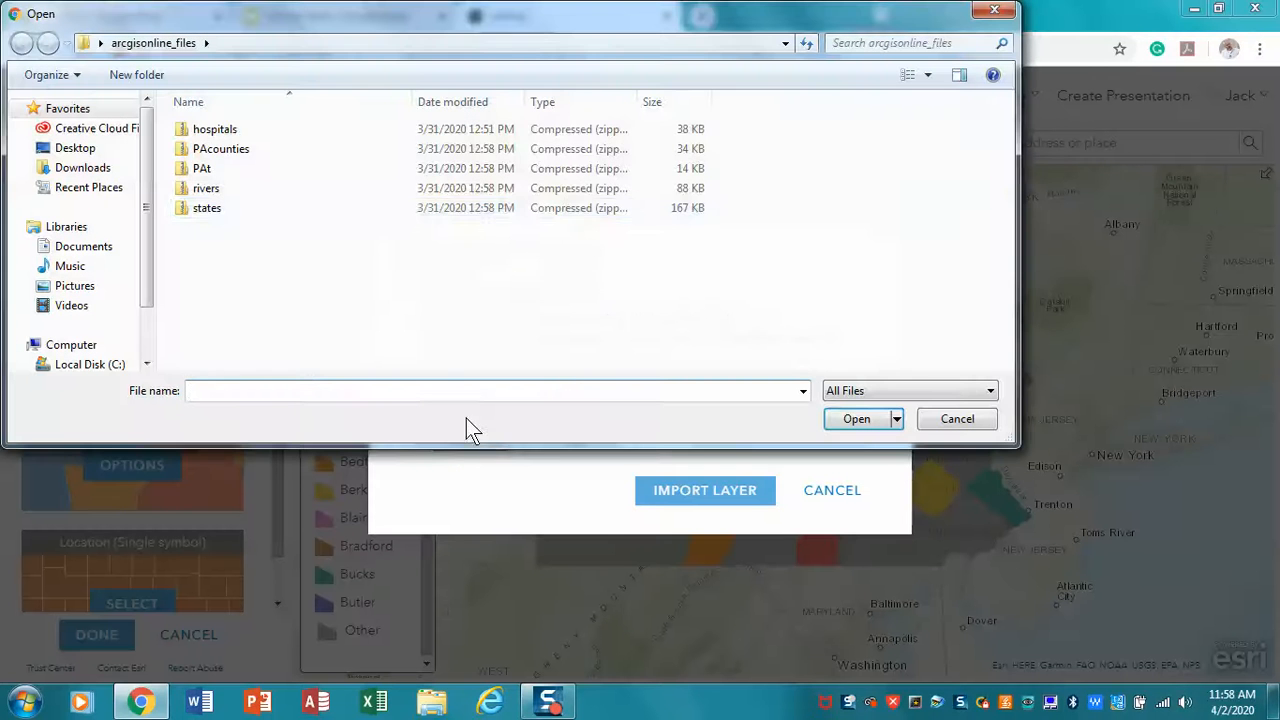
{"action": "left_click", "coordinate": [210, 133]}
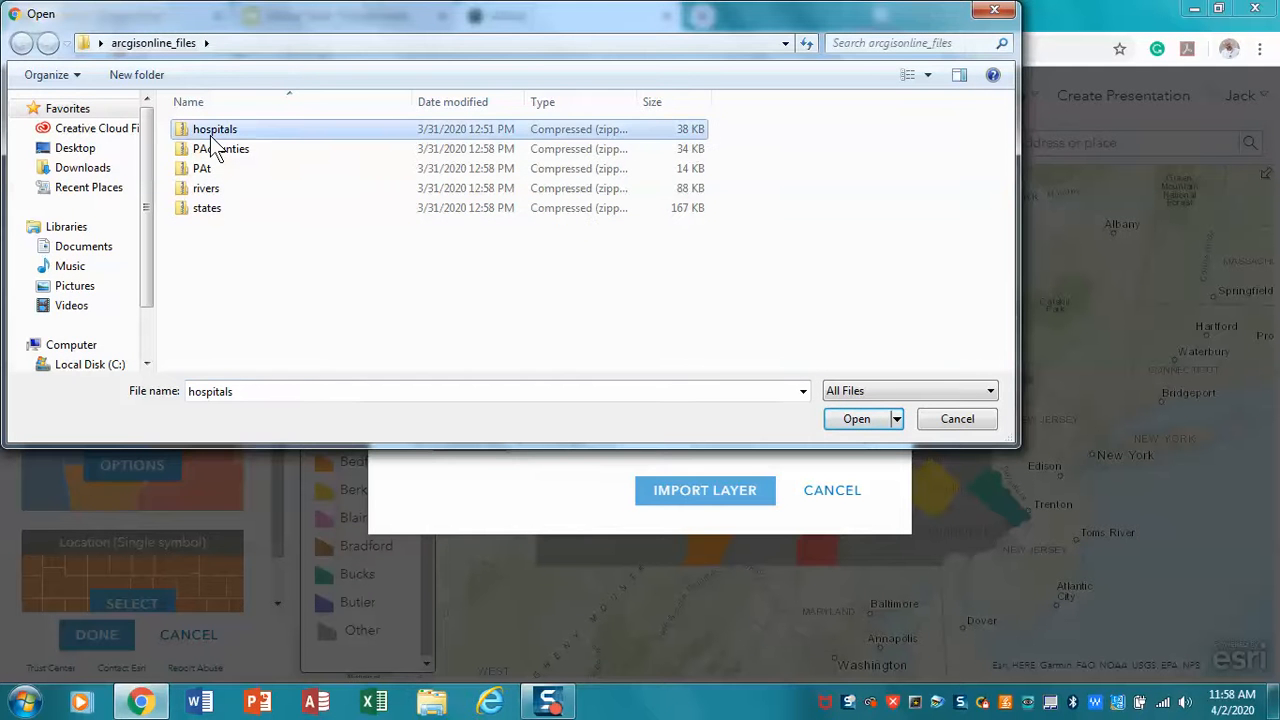
{"action": "left_click", "coordinate": [852, 421]}
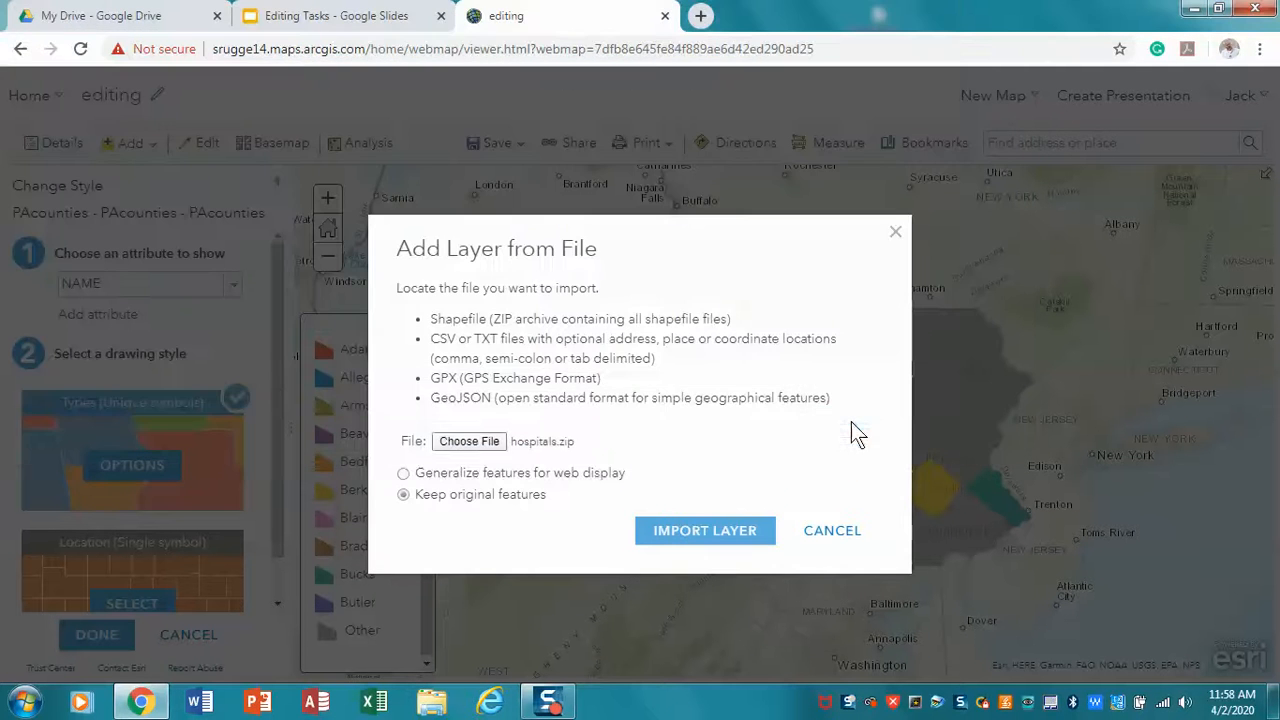
{"action": "left_click", "coordinate": [752, 527]}
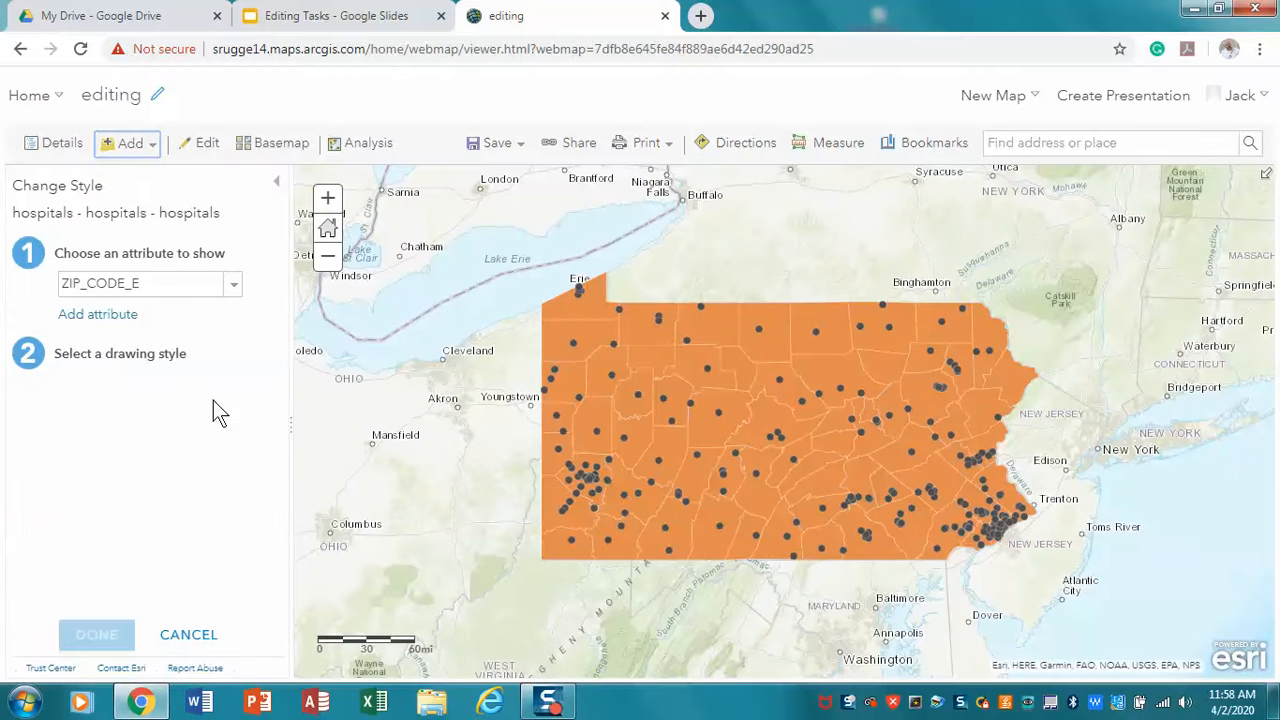
Style the hospitals layer to show location only with a single symbol, and apply it
{"action": "left_click", "coordinate": [238, 291]}
{"action": "left_click_drag", "start_coordinate": [238, 394], "coordinate": [238, 318]}
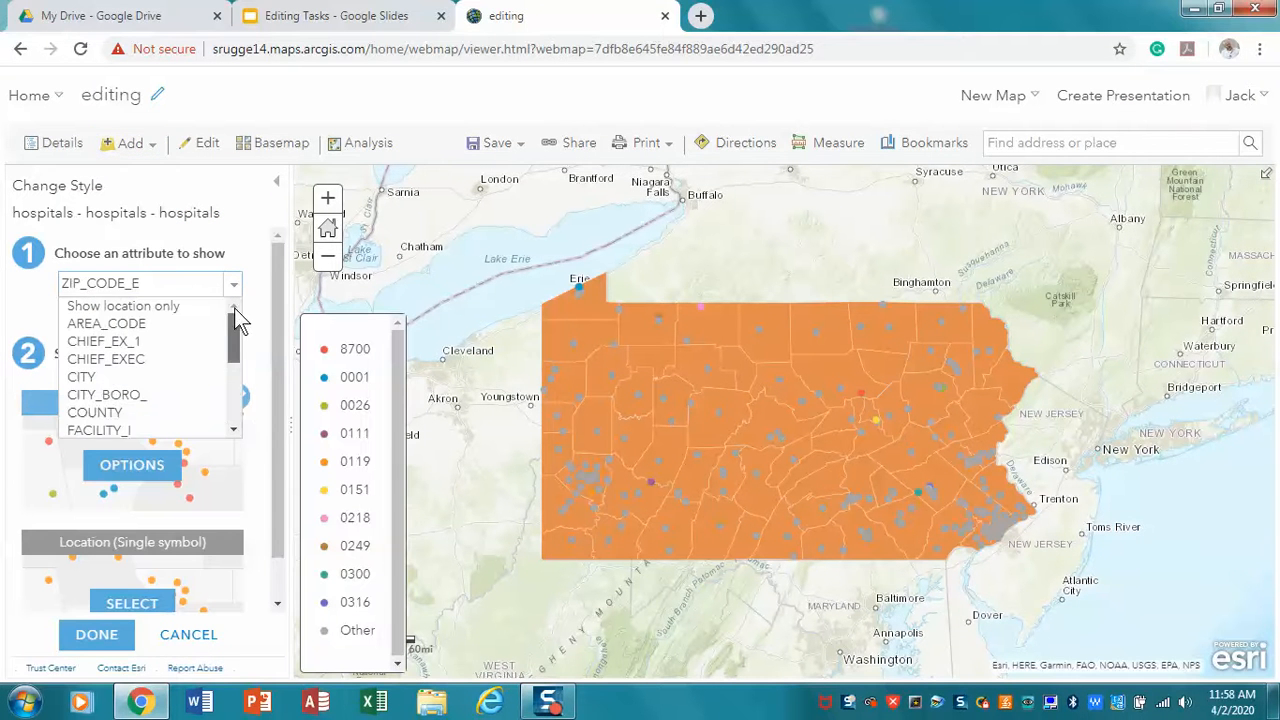
{"action": "left_click", "coordinate": [180, 306]}
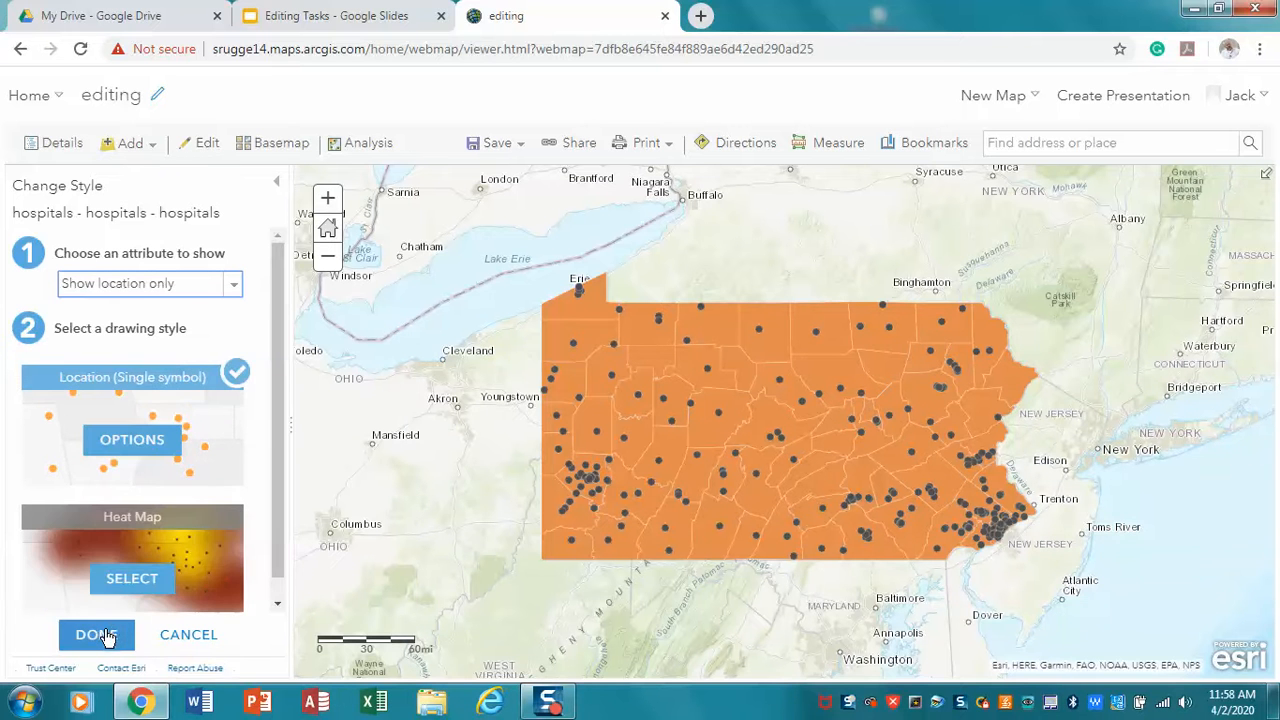
{"action": "left_click", "coordinate": [96, 635]}
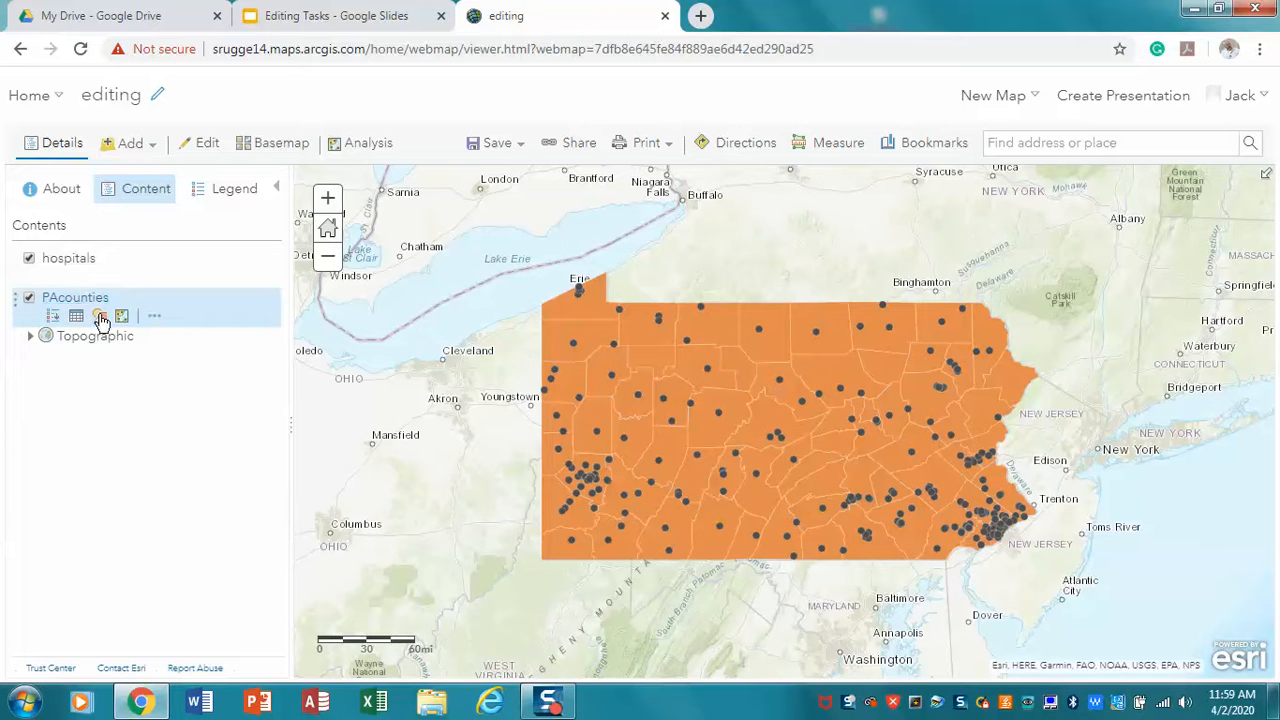
{"action": "left_click", "coordinate": [99, 315]}
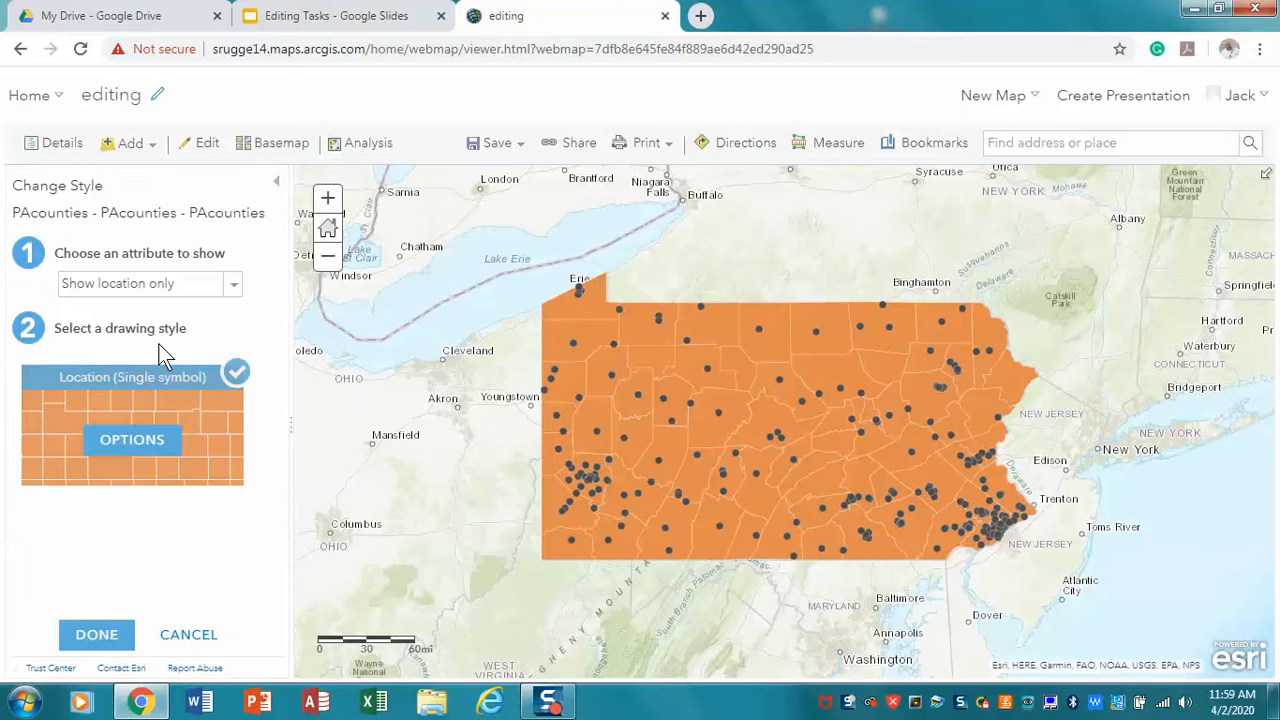
{"action": "left_click", "coordinate": [140, 442]}
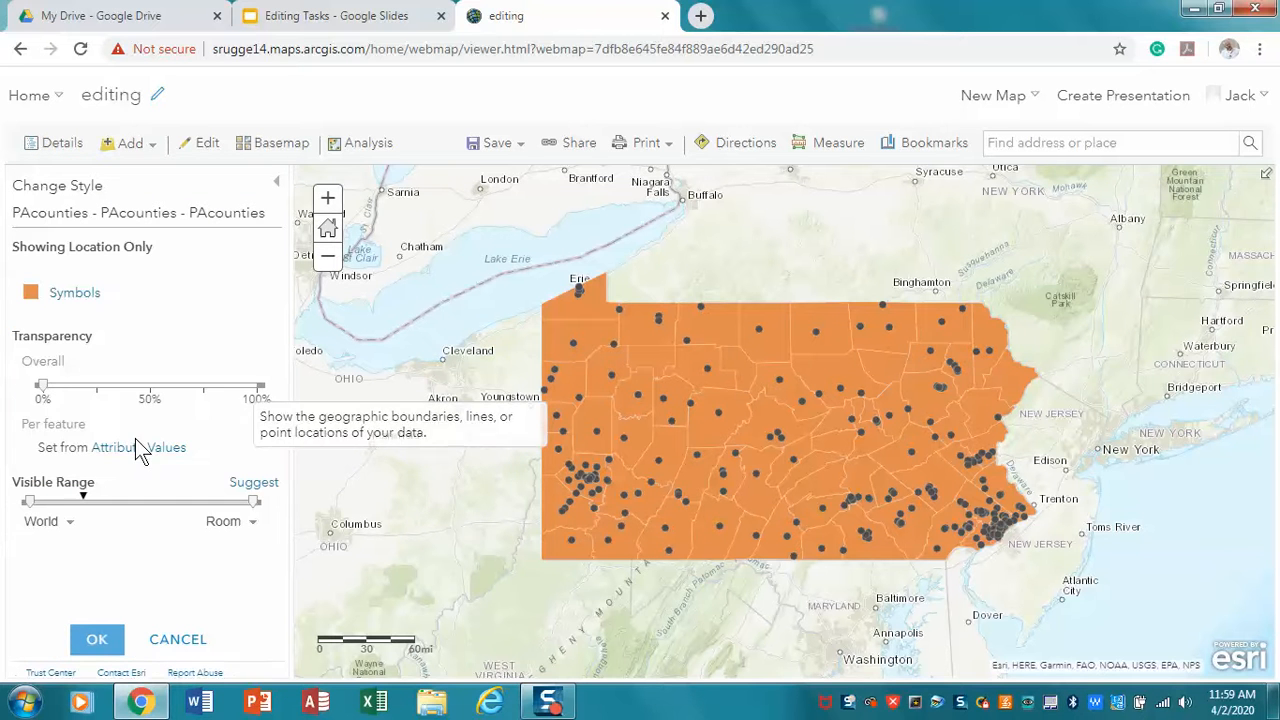
{"action": "left_click", "coordinate": [31, 293]}
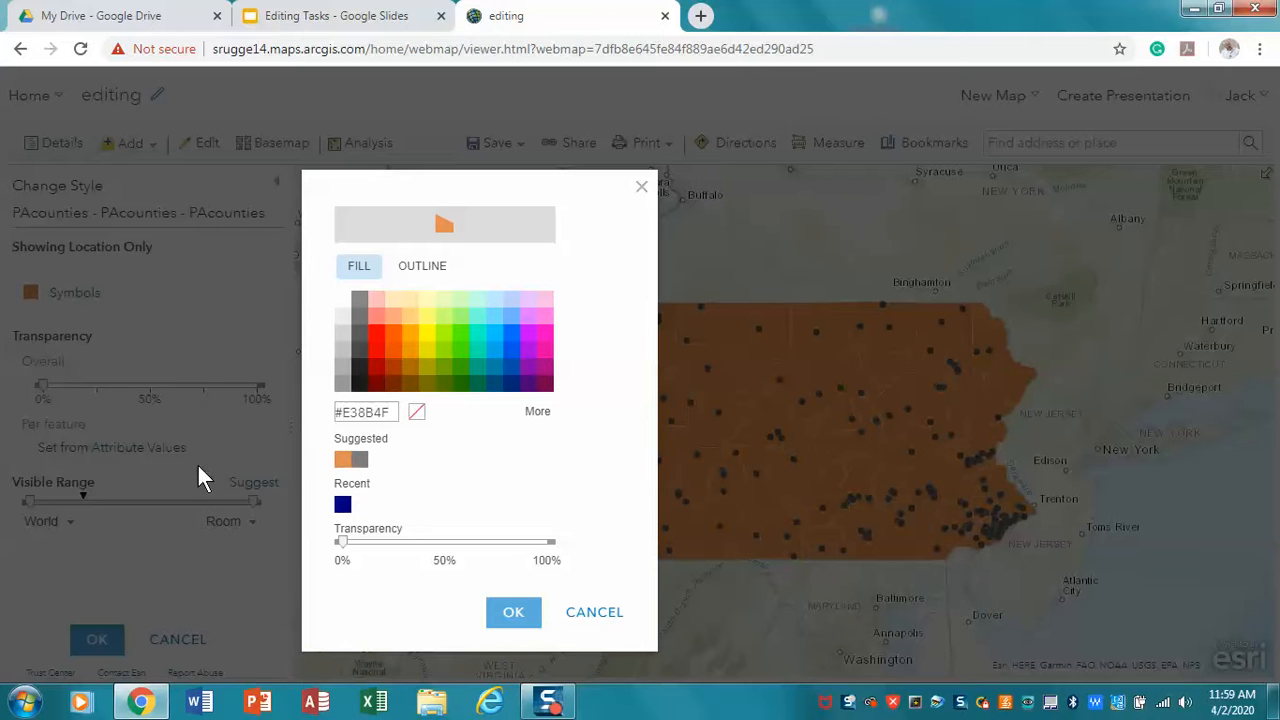
{"action": "left_click", "coordinate": [588, 616]}
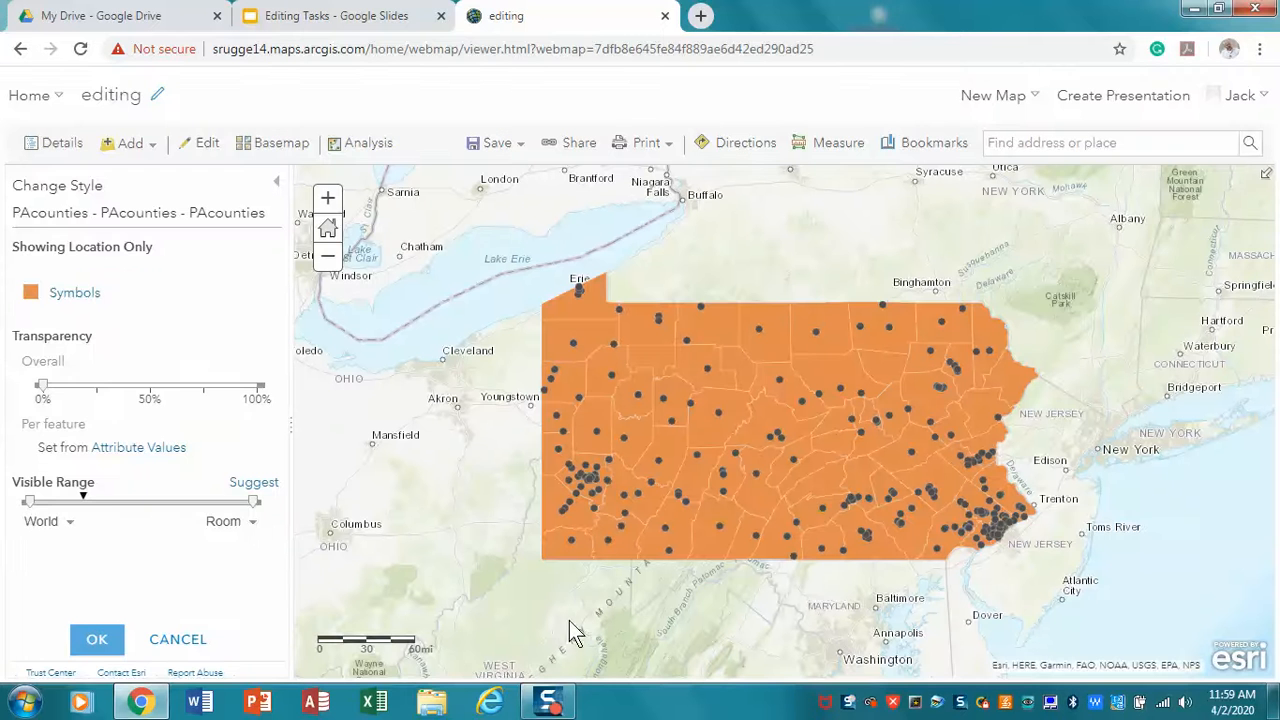
{"action": "left_click", "coordinate": [157, 642]}
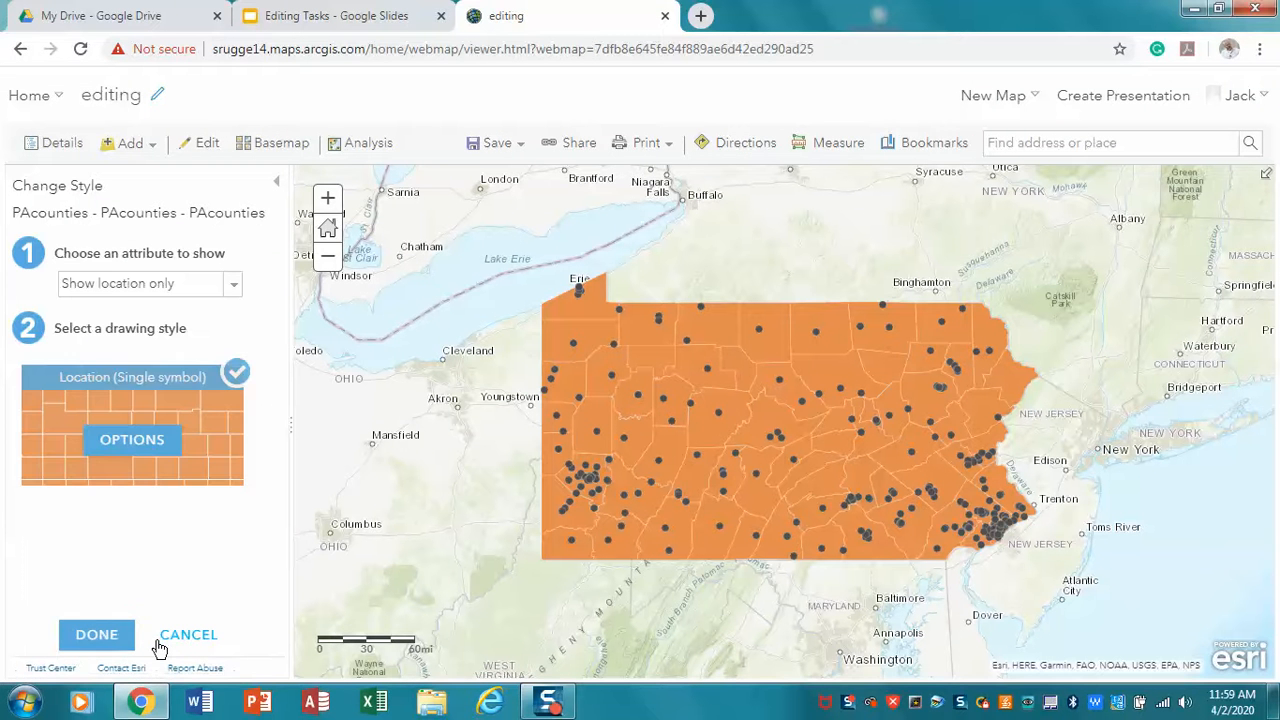
{"action": "left_click", "coordinate": [112, 634]}
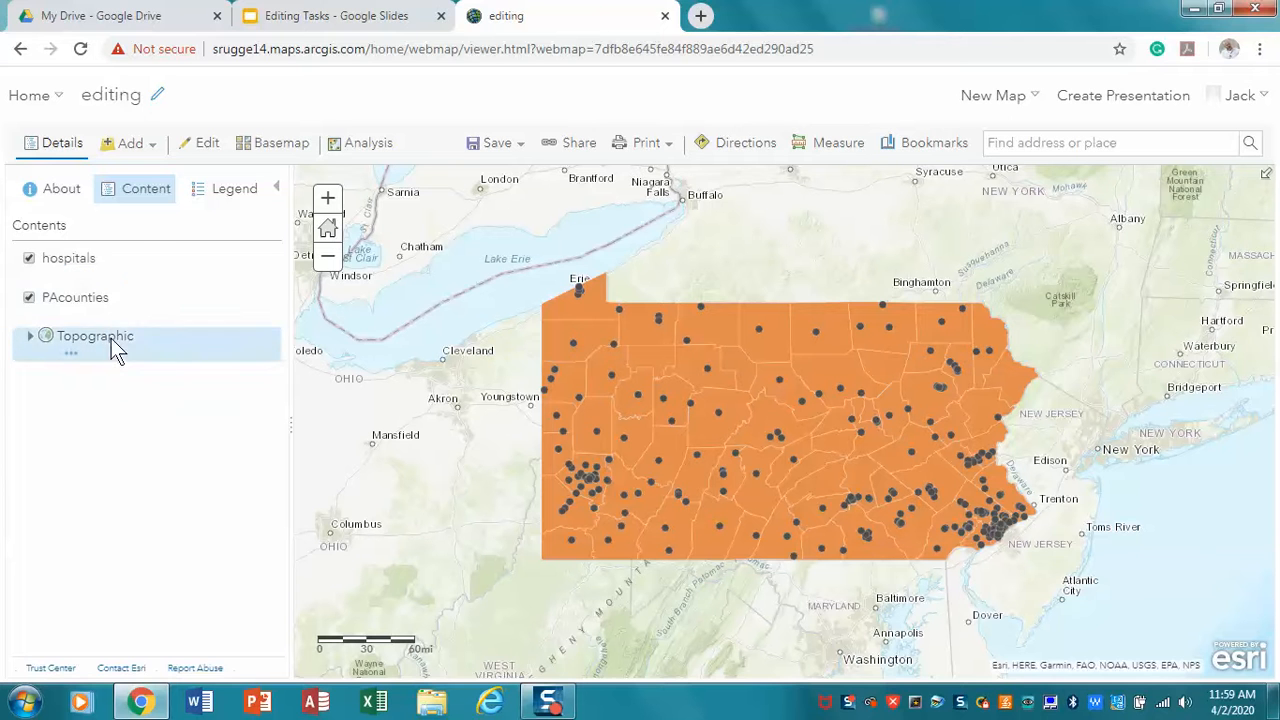
Change the PAcounties layer's symbol to no fill colour with a dark #1A1A1A outline
{"action": "mouse_move", "coordinate": [101, 318]}
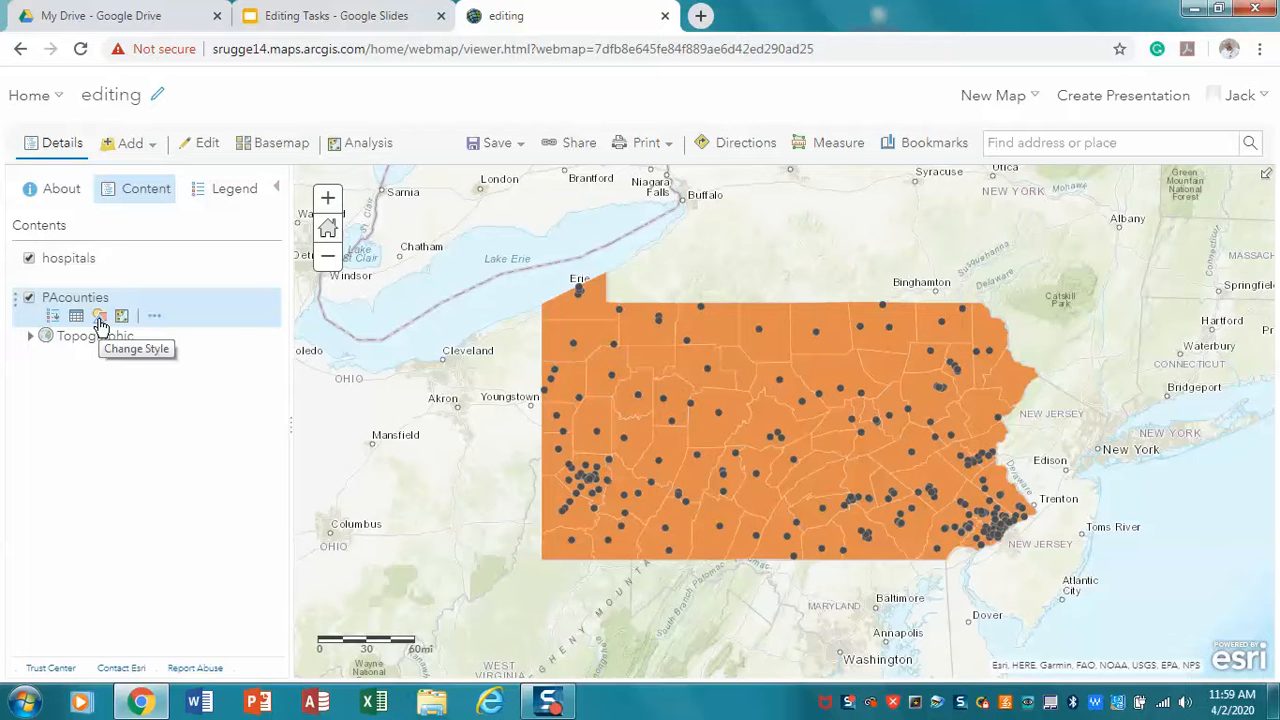
{"action": "left_click", "coordinate": [100, 320]}
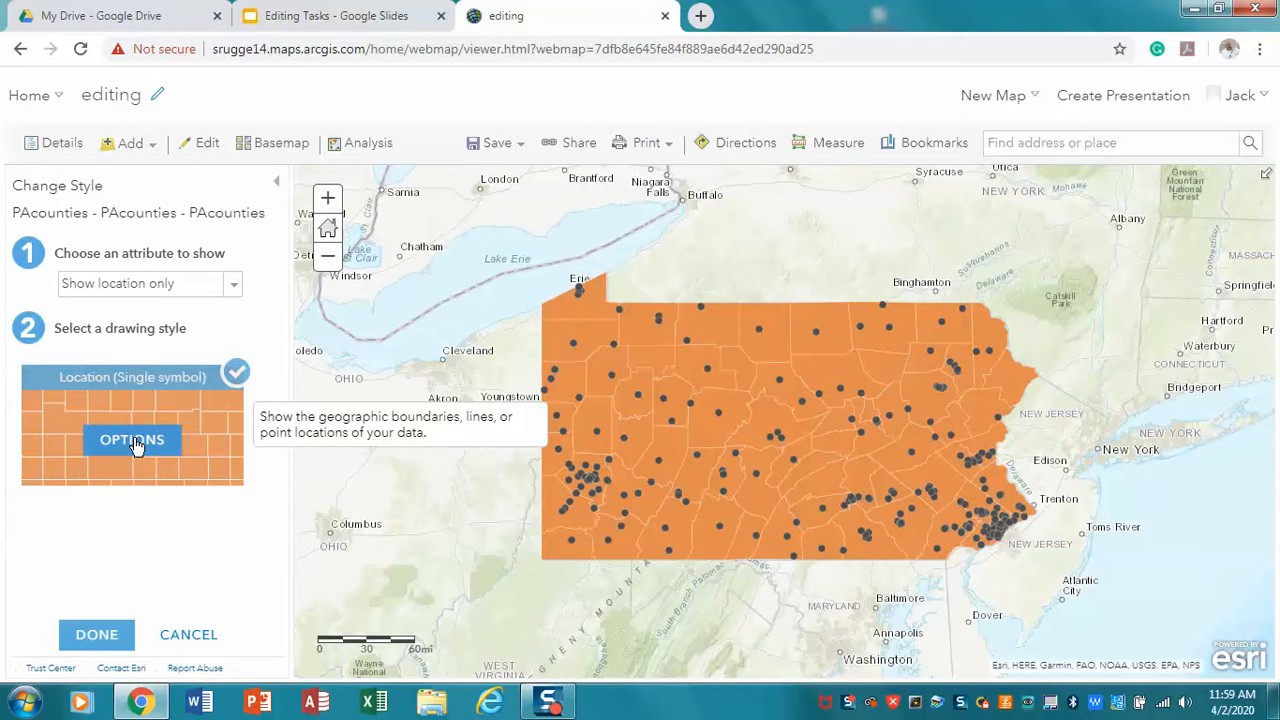
{"action": "left_click", "coordinate": [133, 441]}
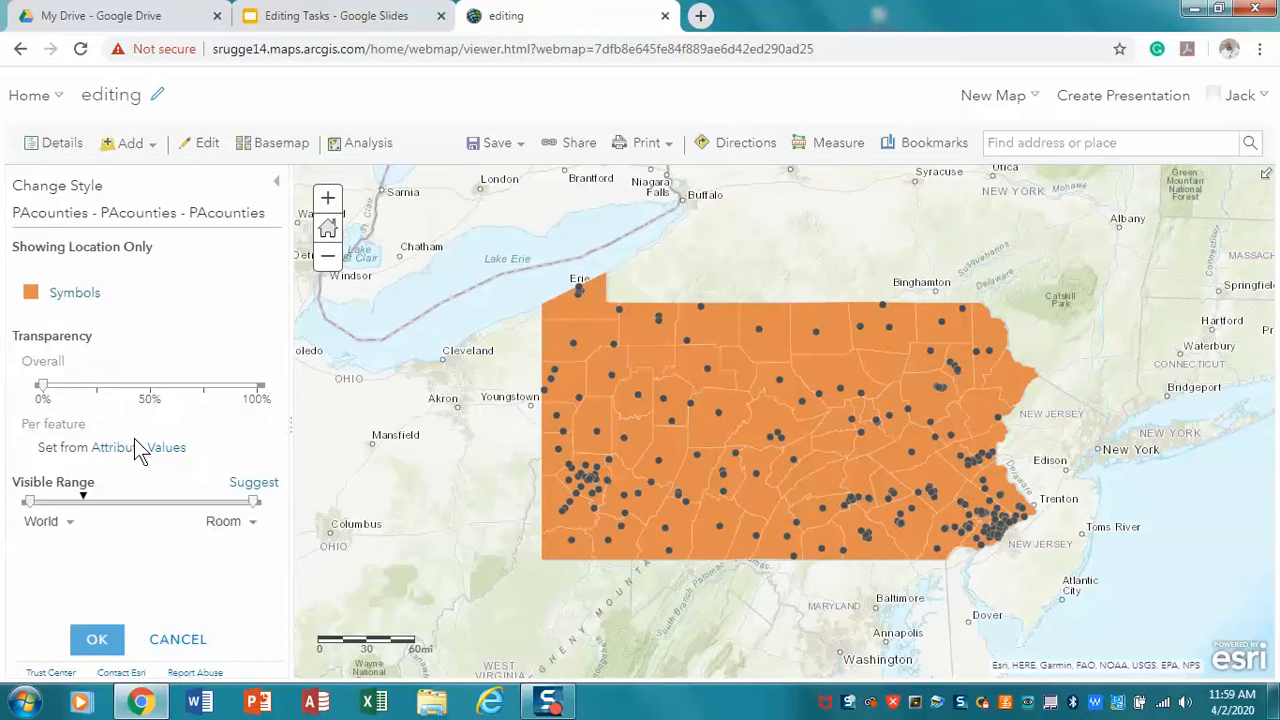
{"action": "left_click", "coordinate": [31, 294]}
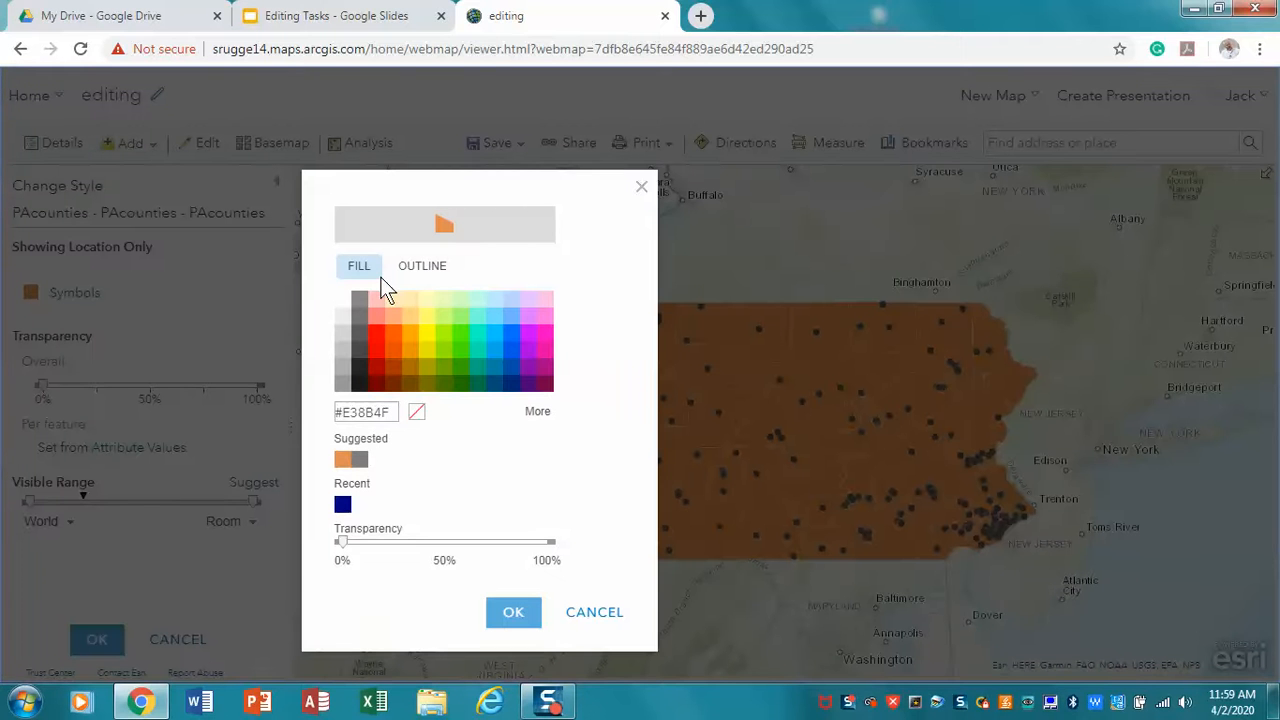
{"action": "left_click", "coordinate": [418, 413]}
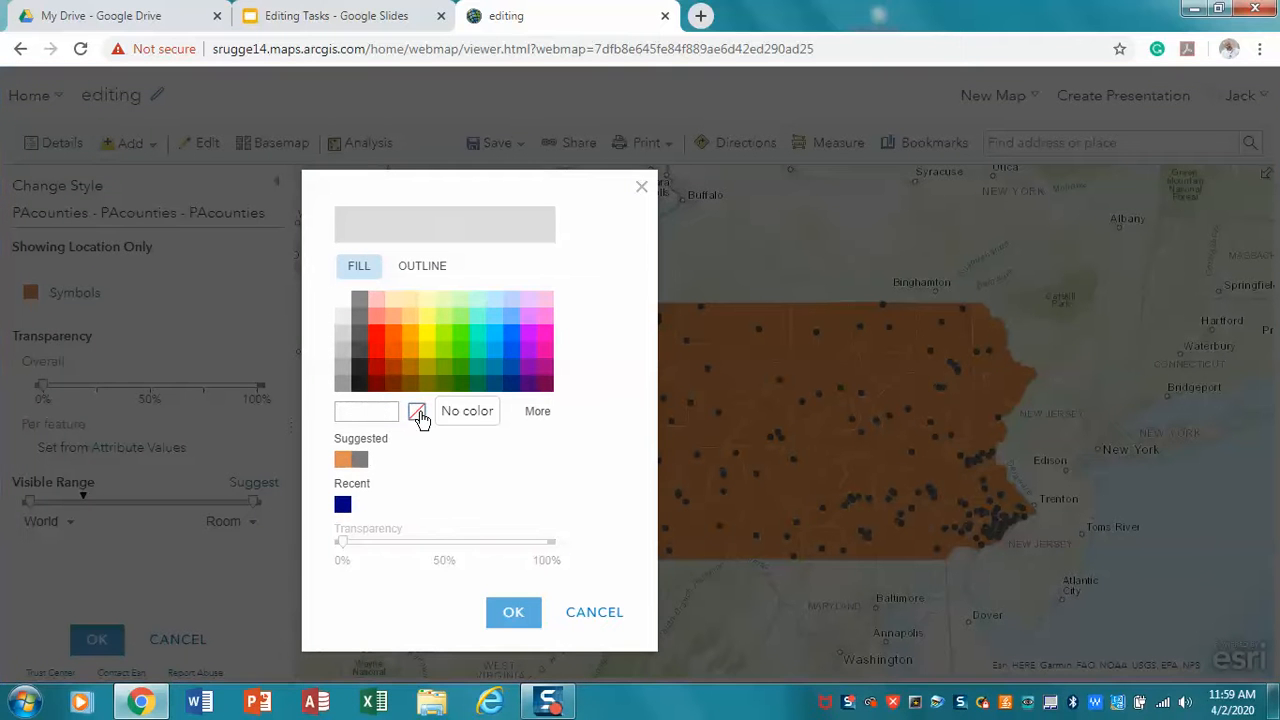
{"action": "left_click", "coordinate": [419, 272]}
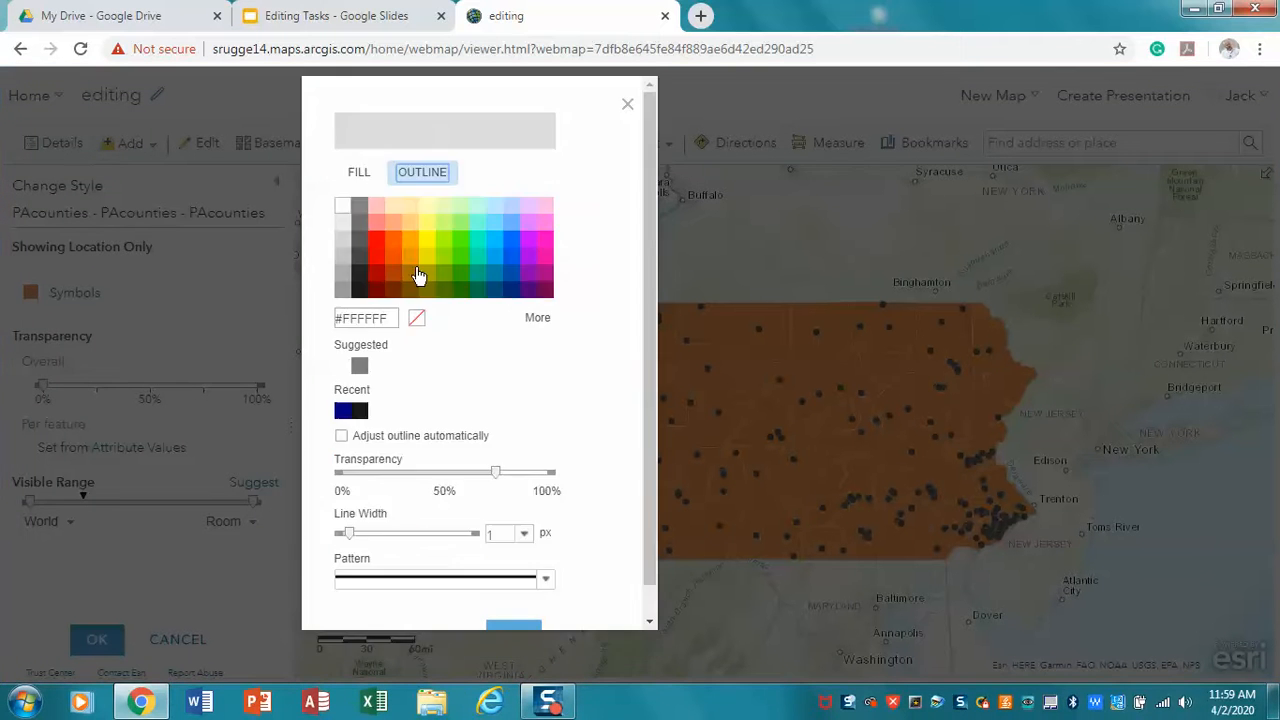
{"action": "left_click", "coordinate": [361, 297]}
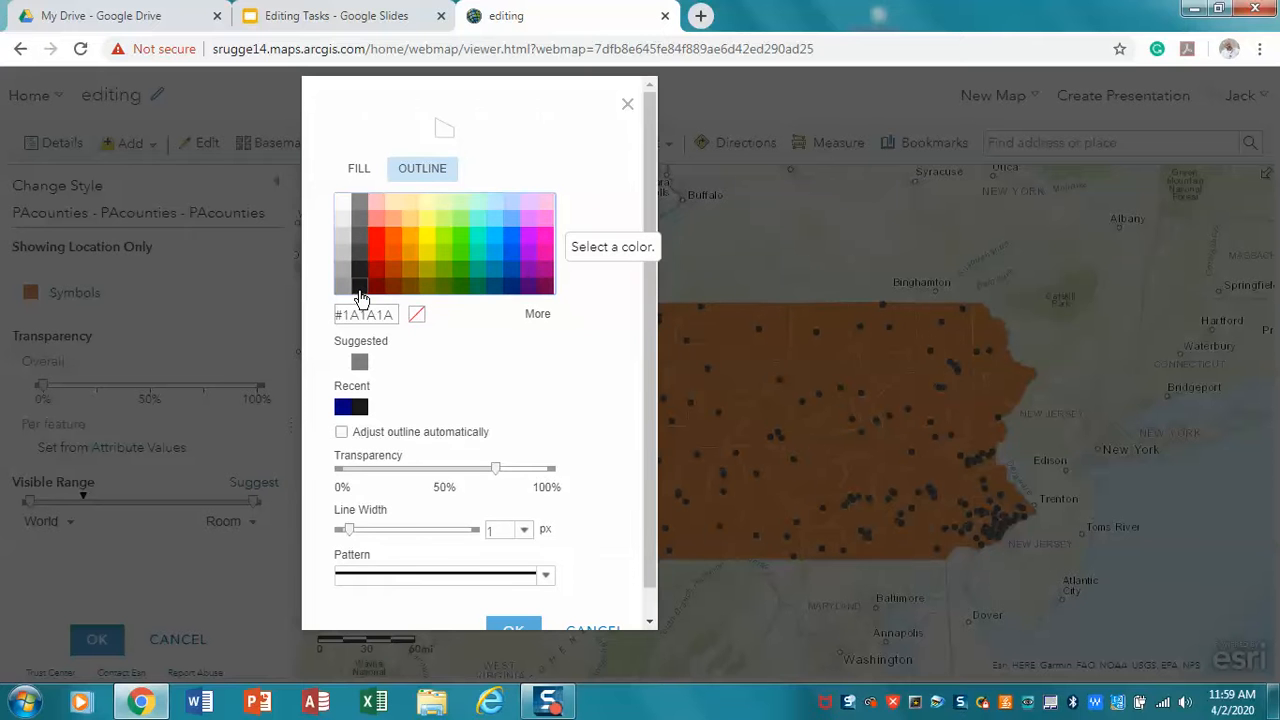
{"action": "left_click", "coordinate": [513, 625]}
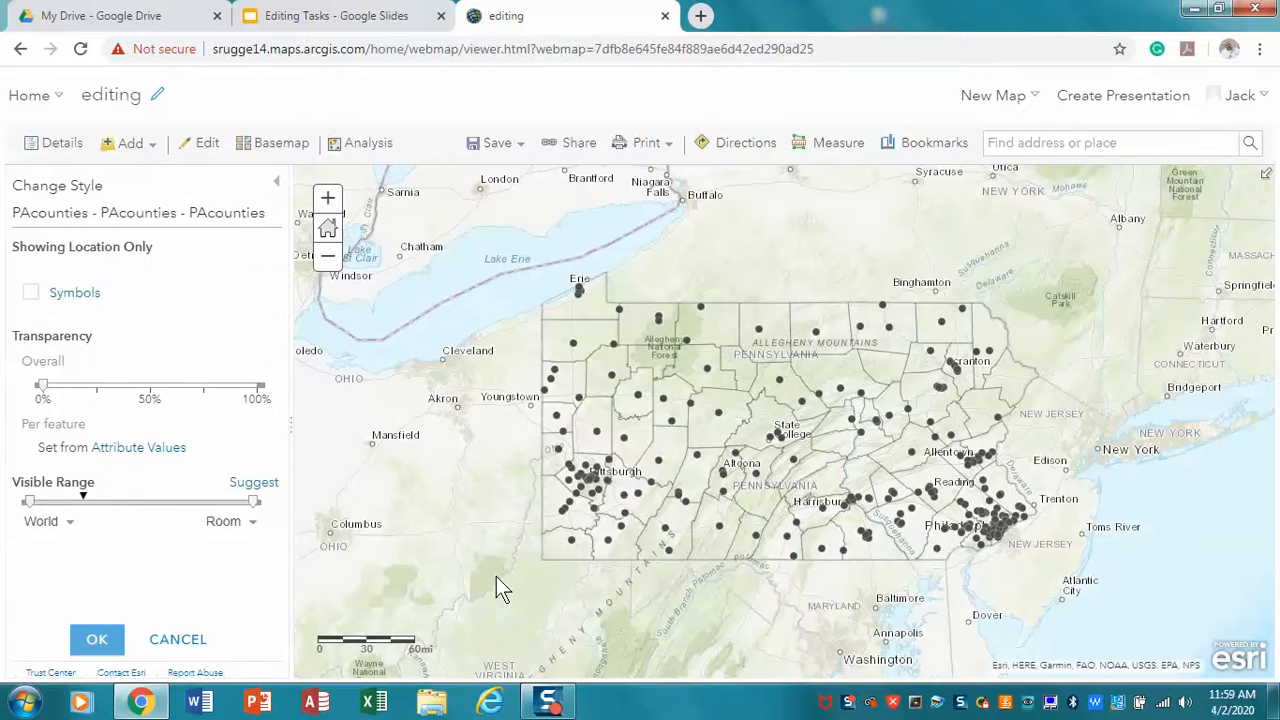
Confirm the PAcounties symbol settings and finish styling the layer as location only with a single symbol
{"action": "left_click", "coordinate": [96, 641]}
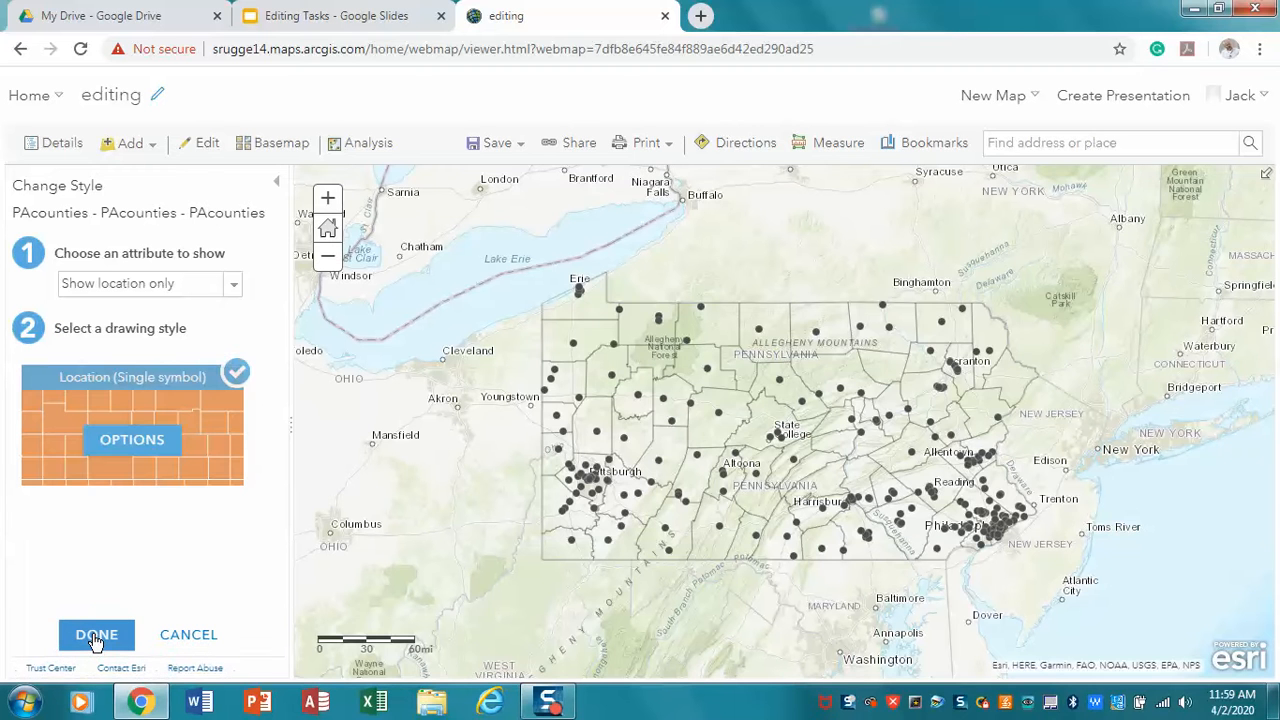
{"action": "left_click", "coordinate": [96, 638]}
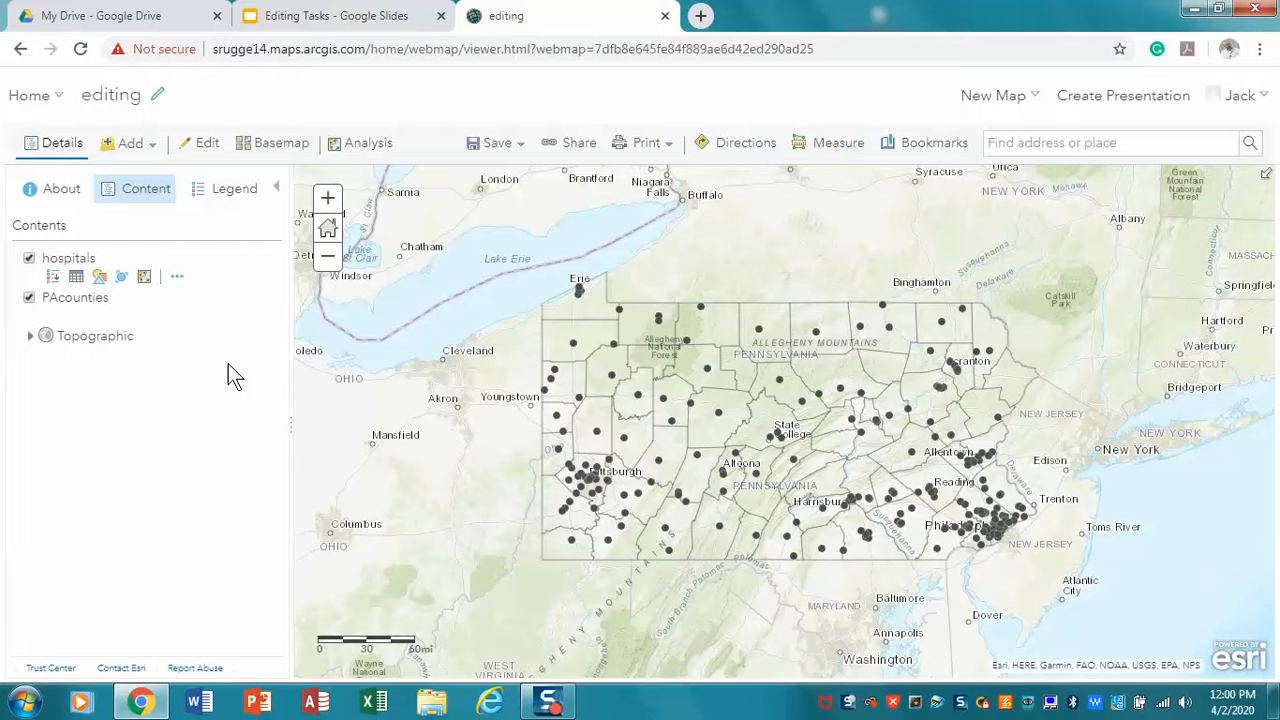
Add a map notes layer named Colleges using the Map Notes template
{"action": "left_click", "coordinate": [150, 145]}
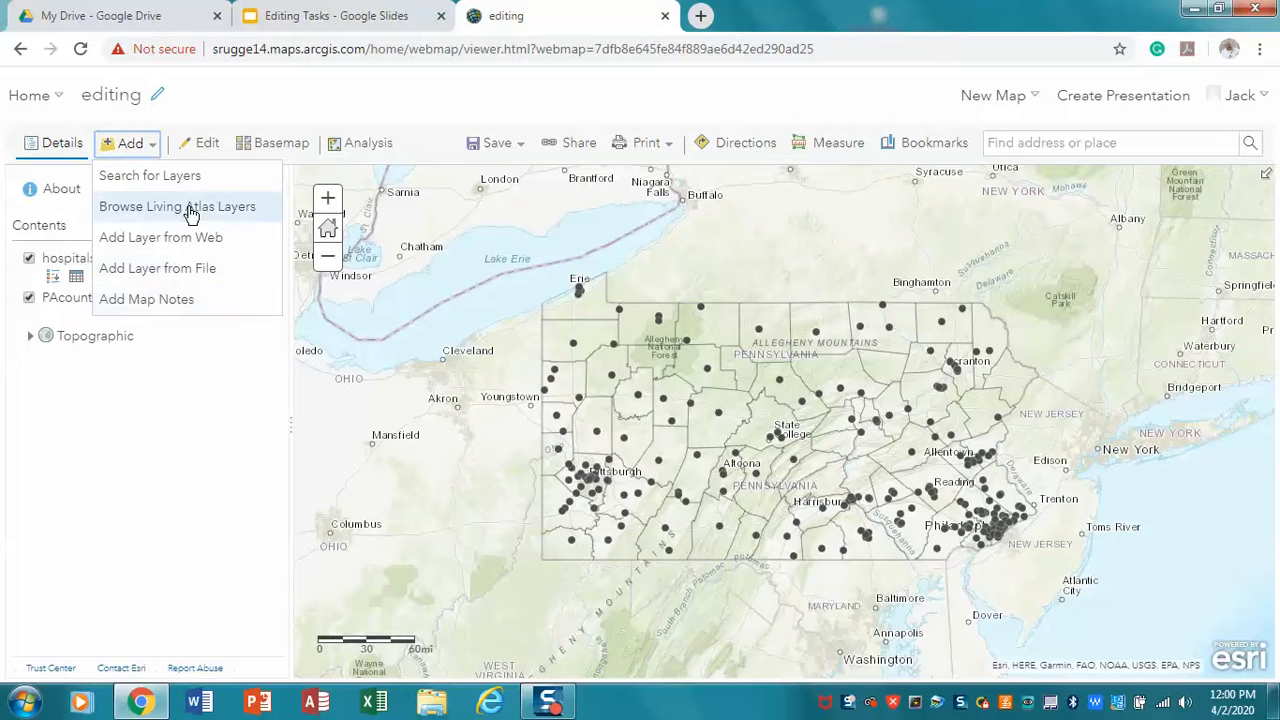
{"action": "left_click", "coordinate": [197, 148]}
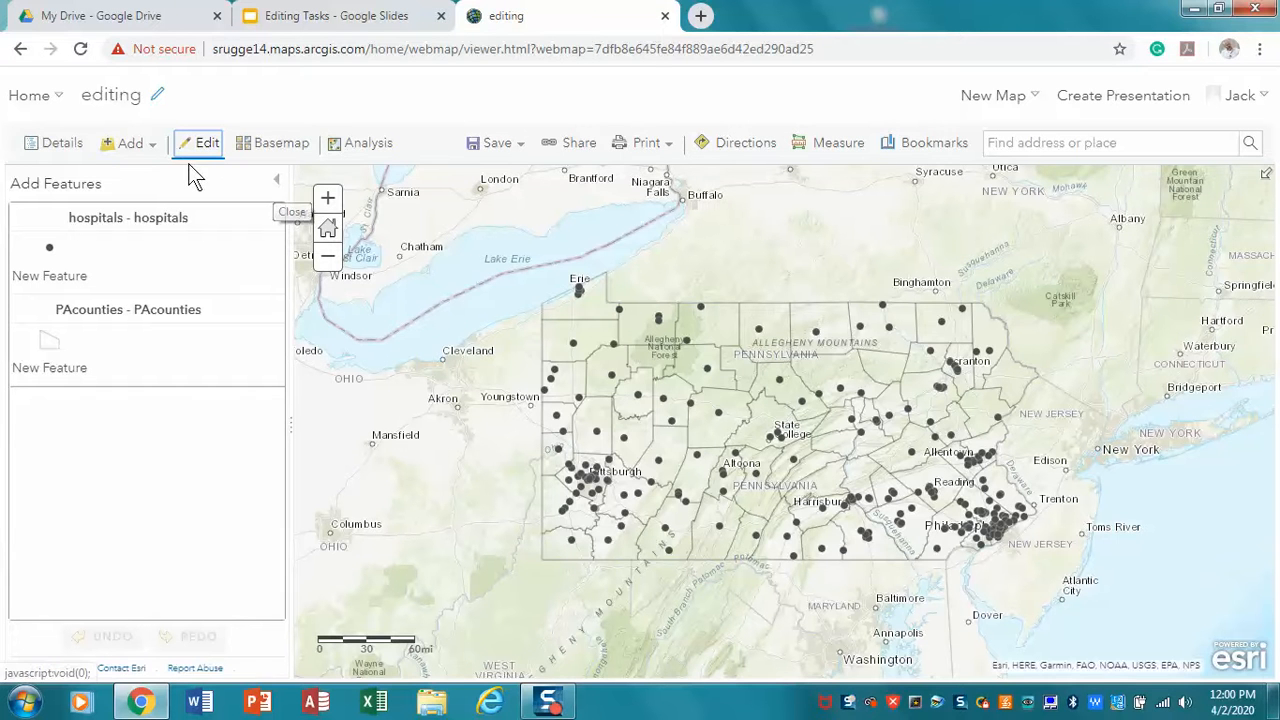
{"action": "left_click", "coordinate": [131, 145]}
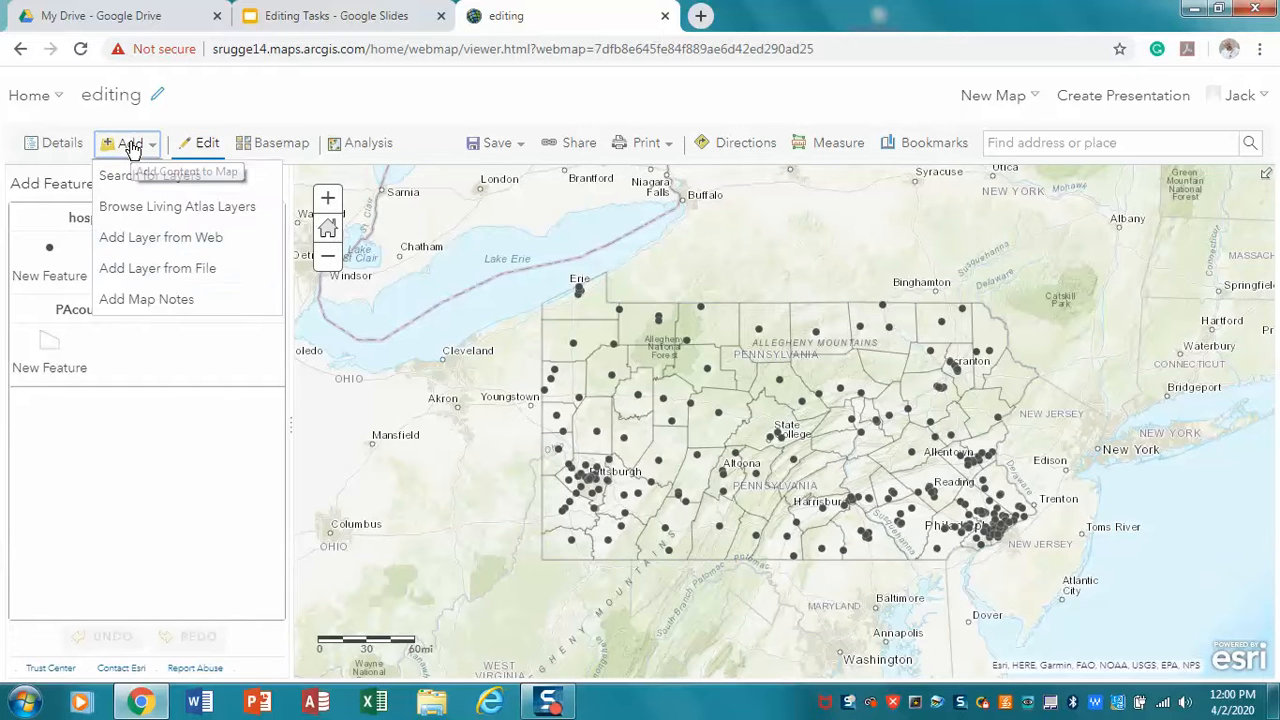
{"action": "left_click", "coordinate": [148, 305]}
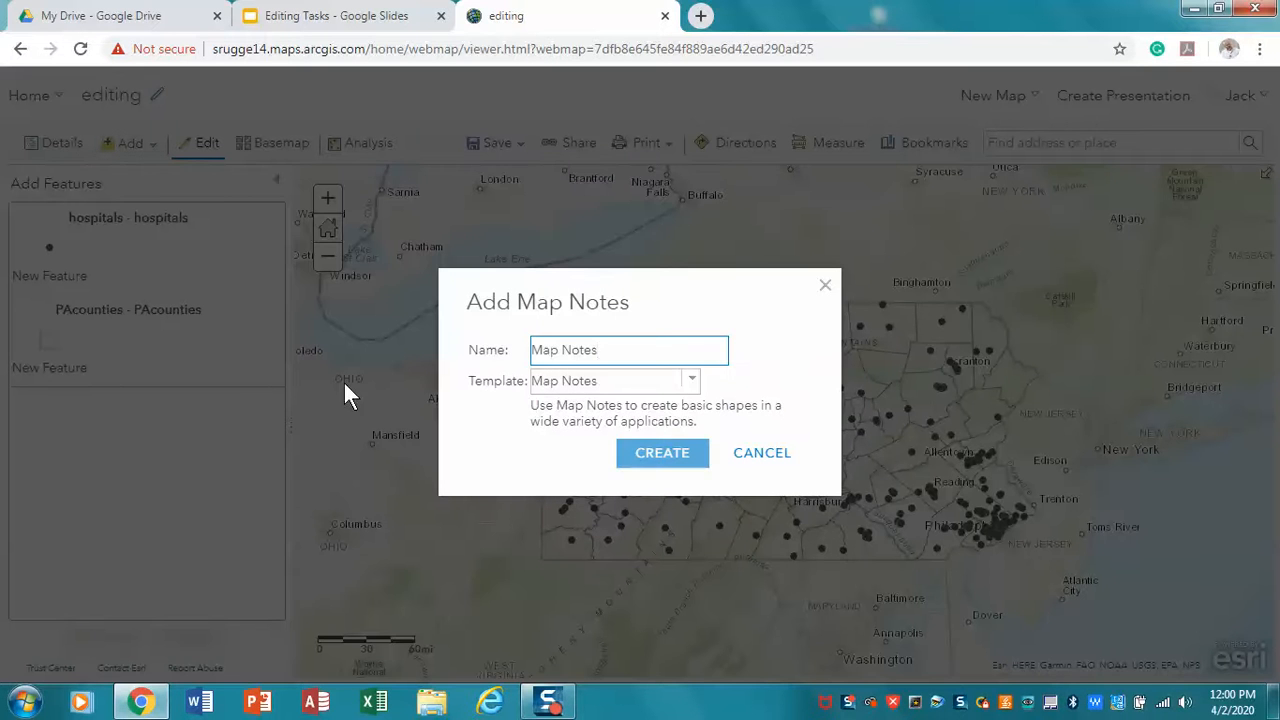
{"action": "left_click_drag", "start_coordinate": [606, 350], "coordinate": [531, 352]}
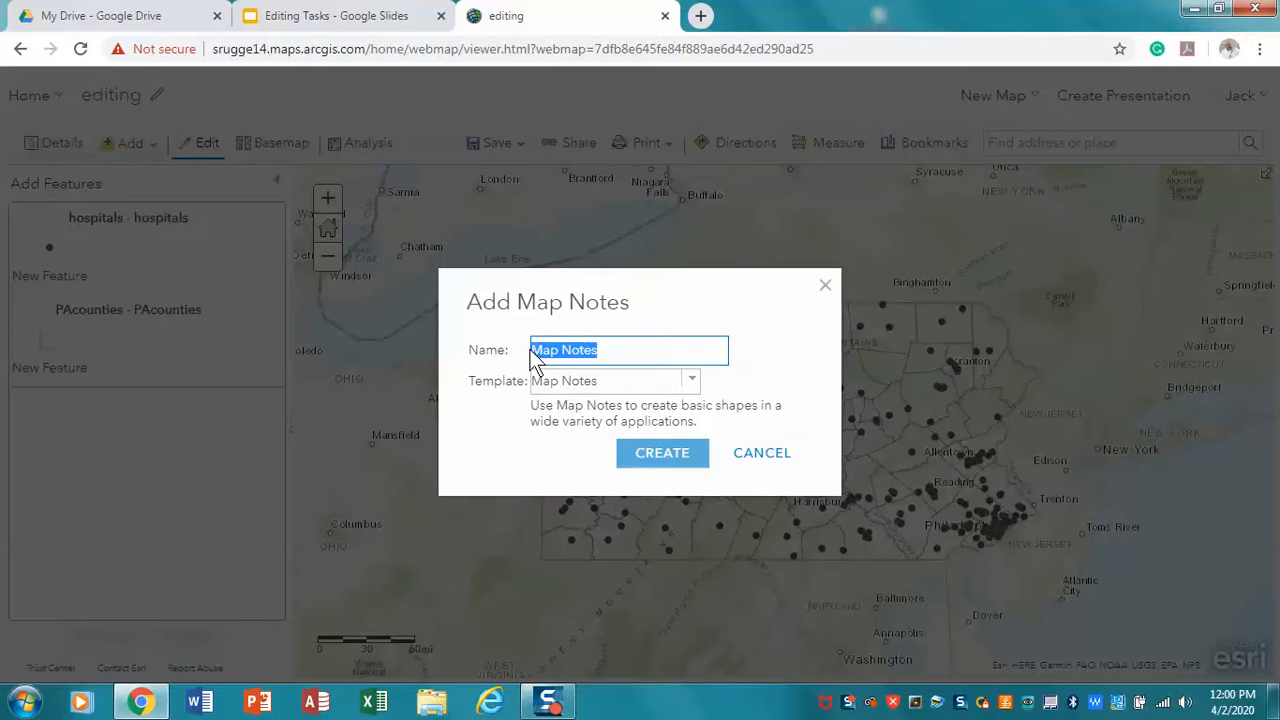
{"action": "type", "text": "C"}
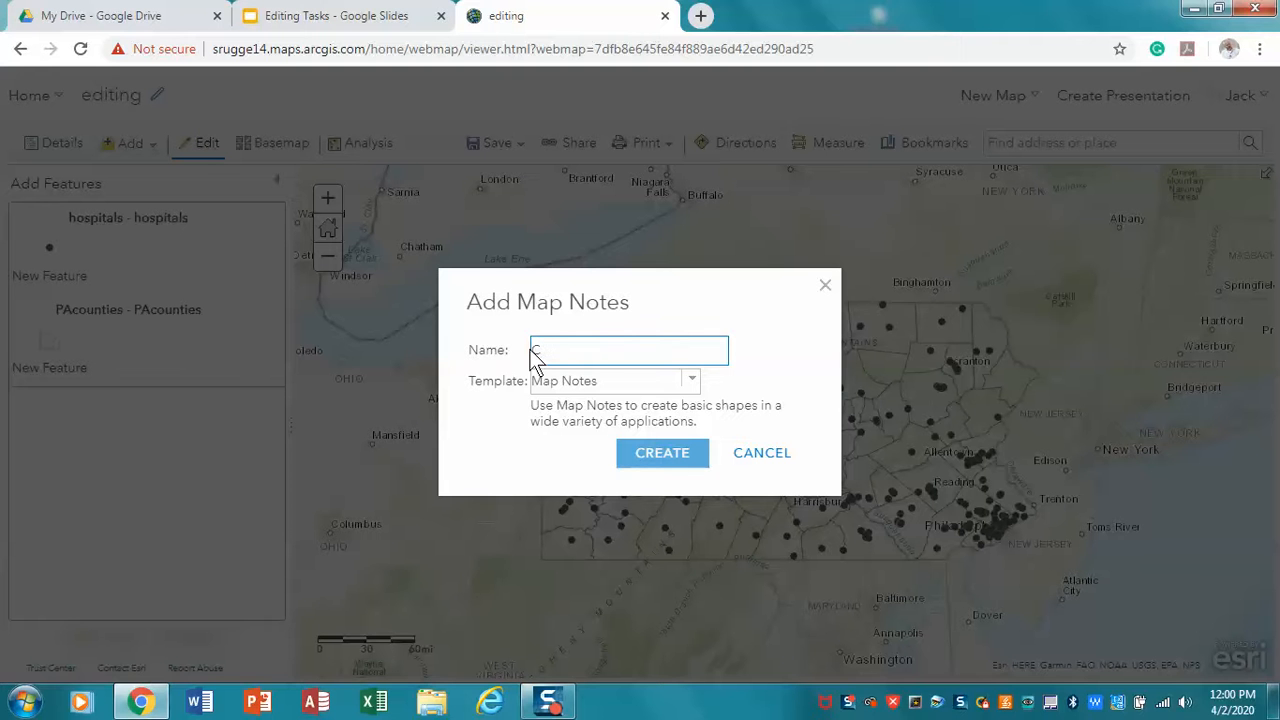
{"action": "type", "text": "olleges"}
{"action": "left_click", "coordinate": [663, 455]}
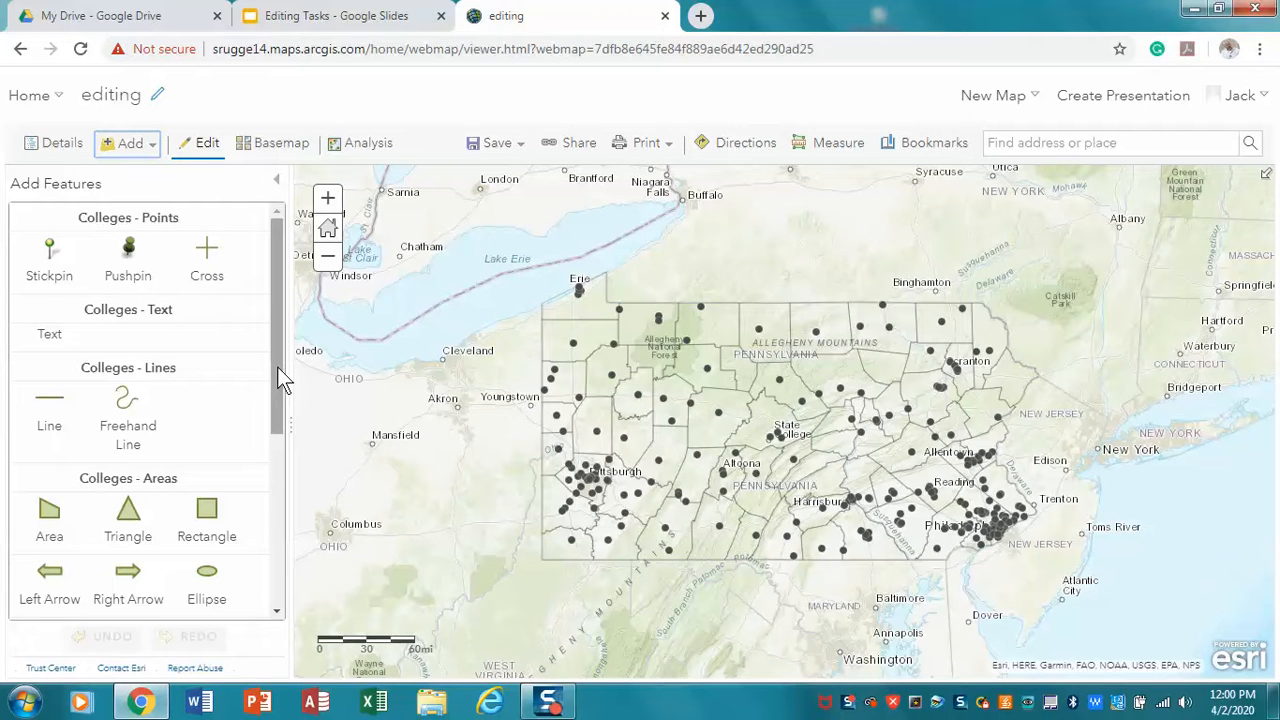
Place a Colleges pushpin point north of Pittsburgh in western Pennsylvania, keeping its default attributes
{"action": "left_click_drag", "start_coordinate": [277, 367], "coordinate": [286, 251]}
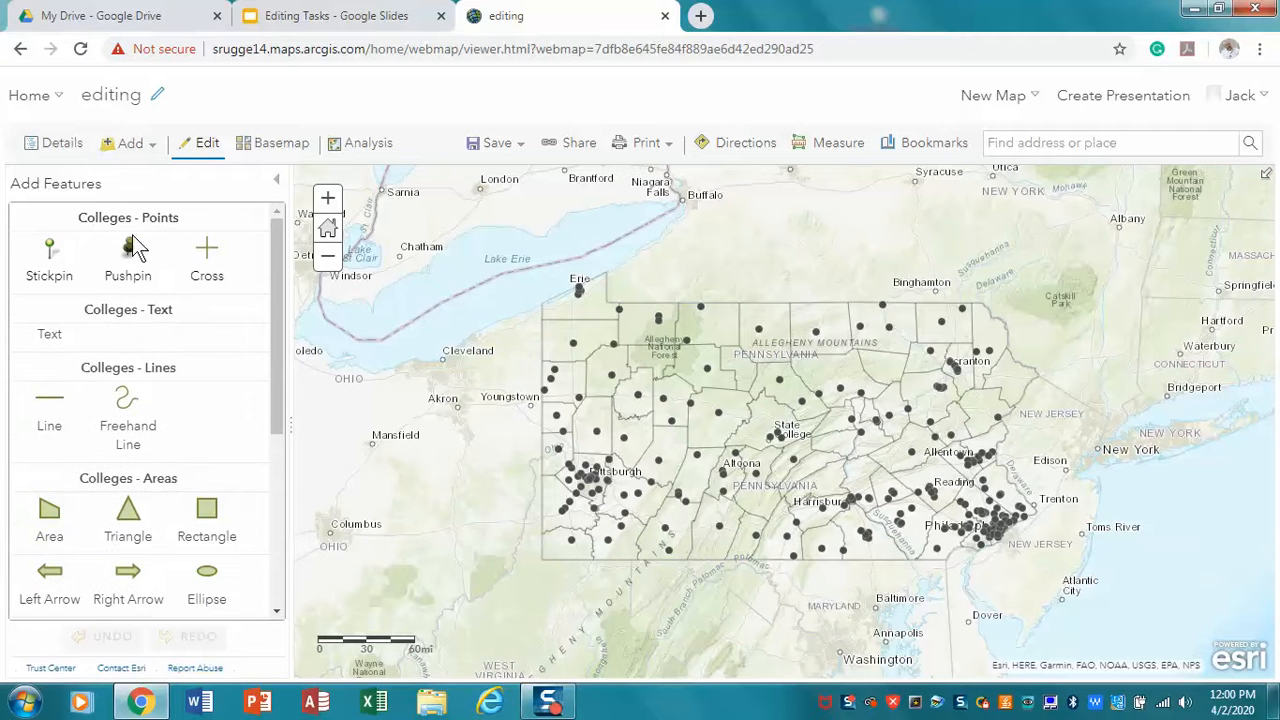
{"action": "left_click", "coordinate": [131, 256]}
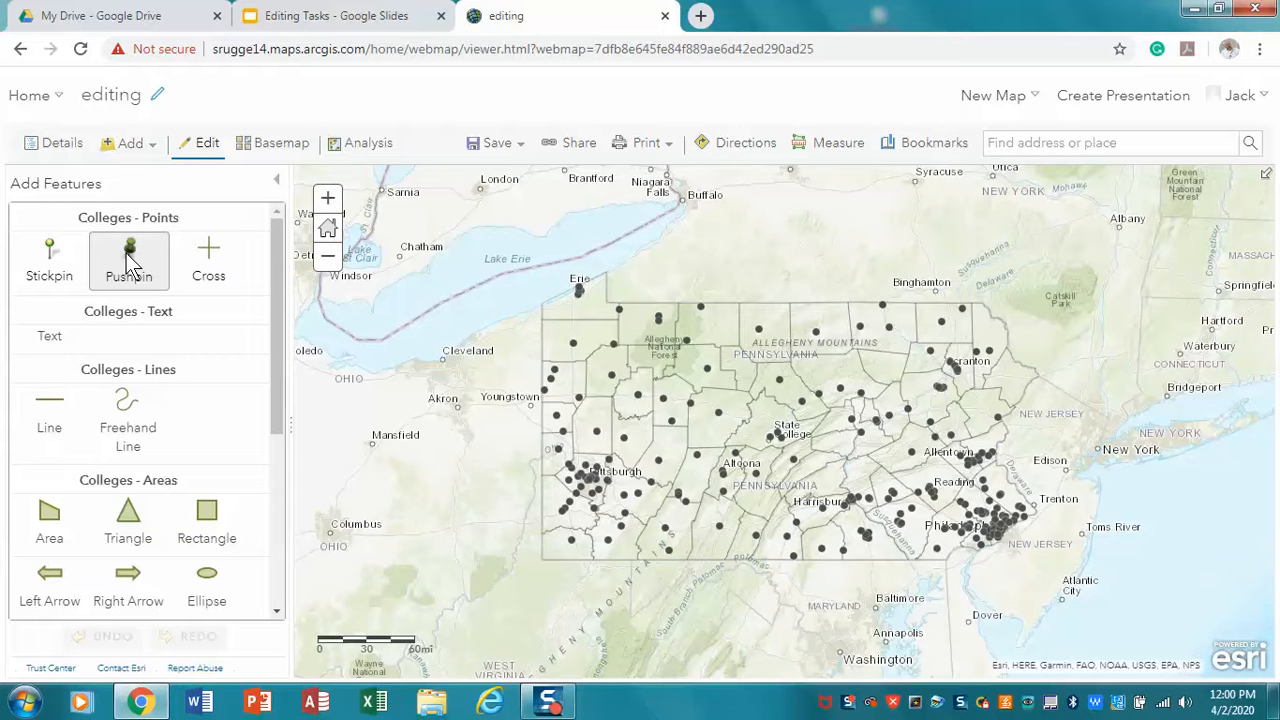
{"action": "left_click", "coordinate": [586, 412]}
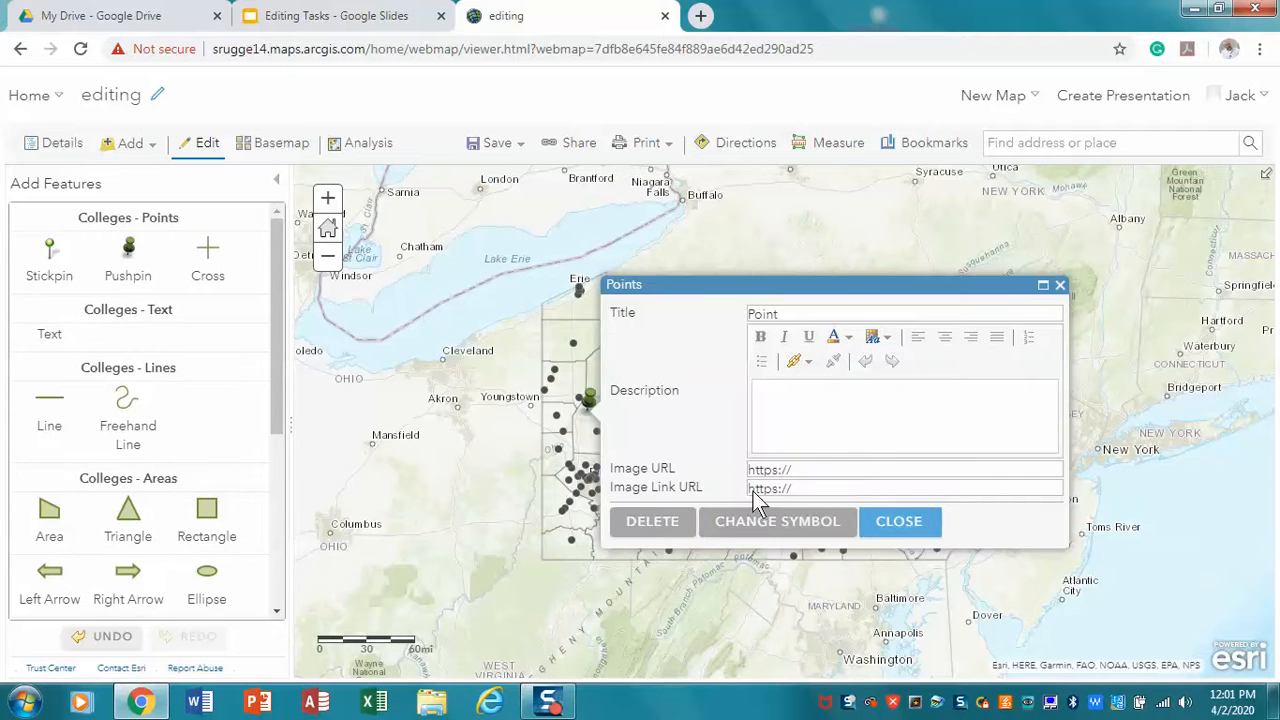
{"action": "left_click", "coordinate": [884, 522]}
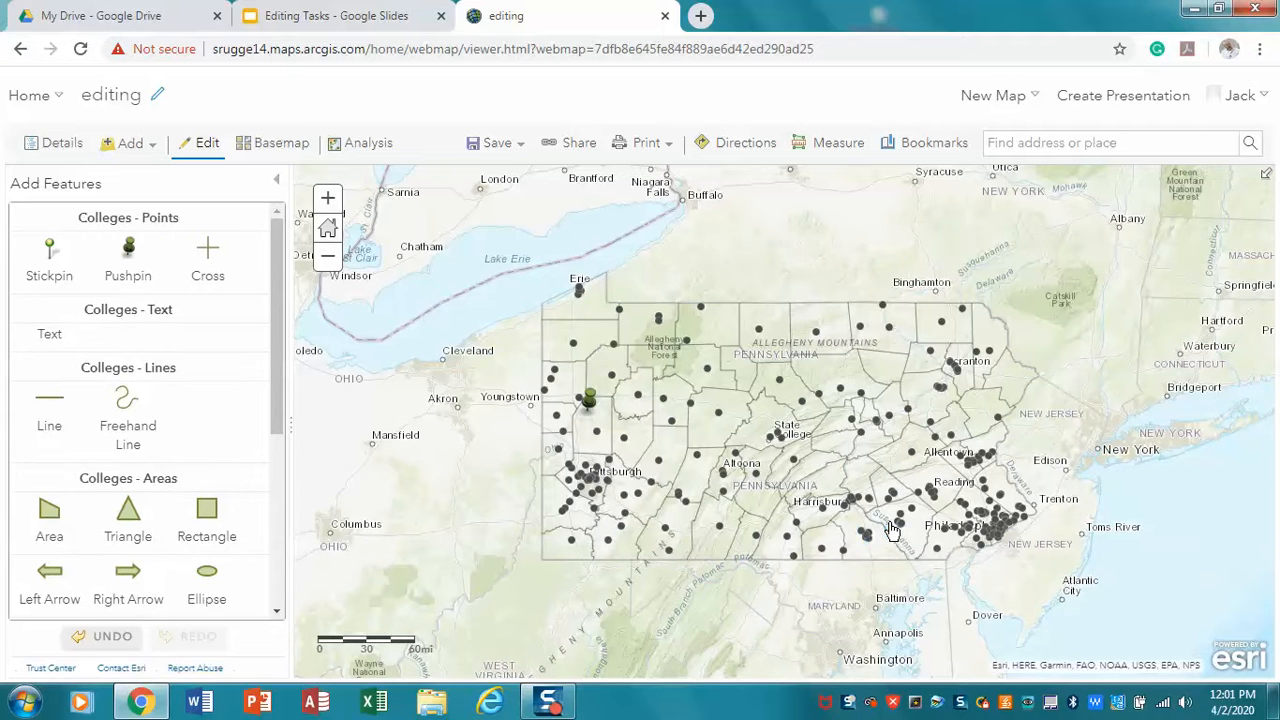
Save the Colleges layer as an item titled Colleges, with the tag "colleges" and the summary "colleges"
{"action": "left_click", "coordinate": [274, 184]}
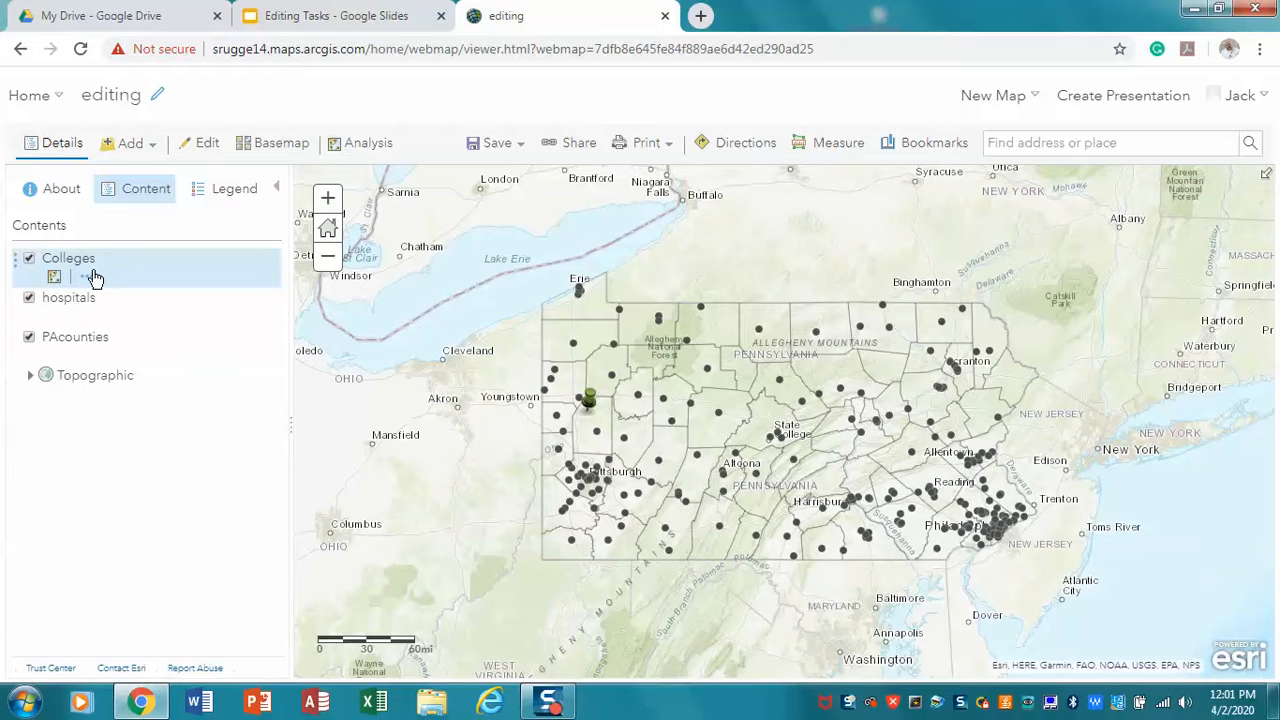
{"action": "left_click", "coordinate": [90, 277]}
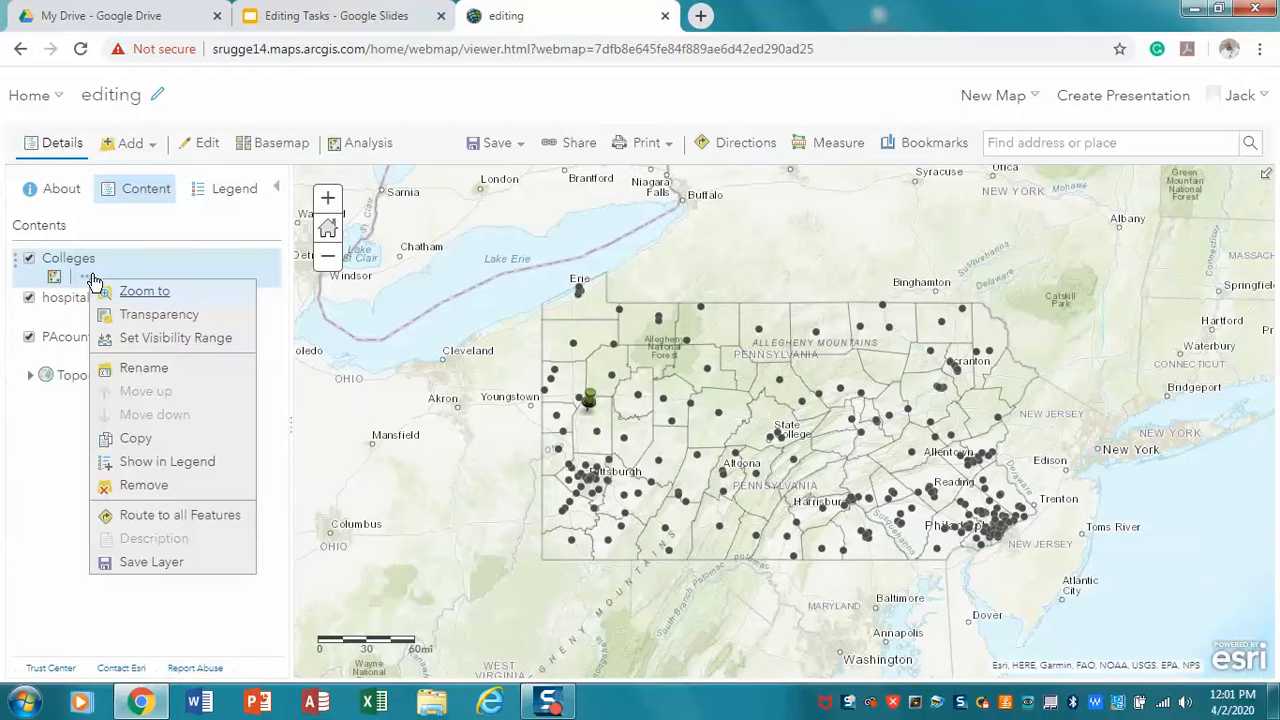
{"action": "left_click", "coordinate": [140, 563]}
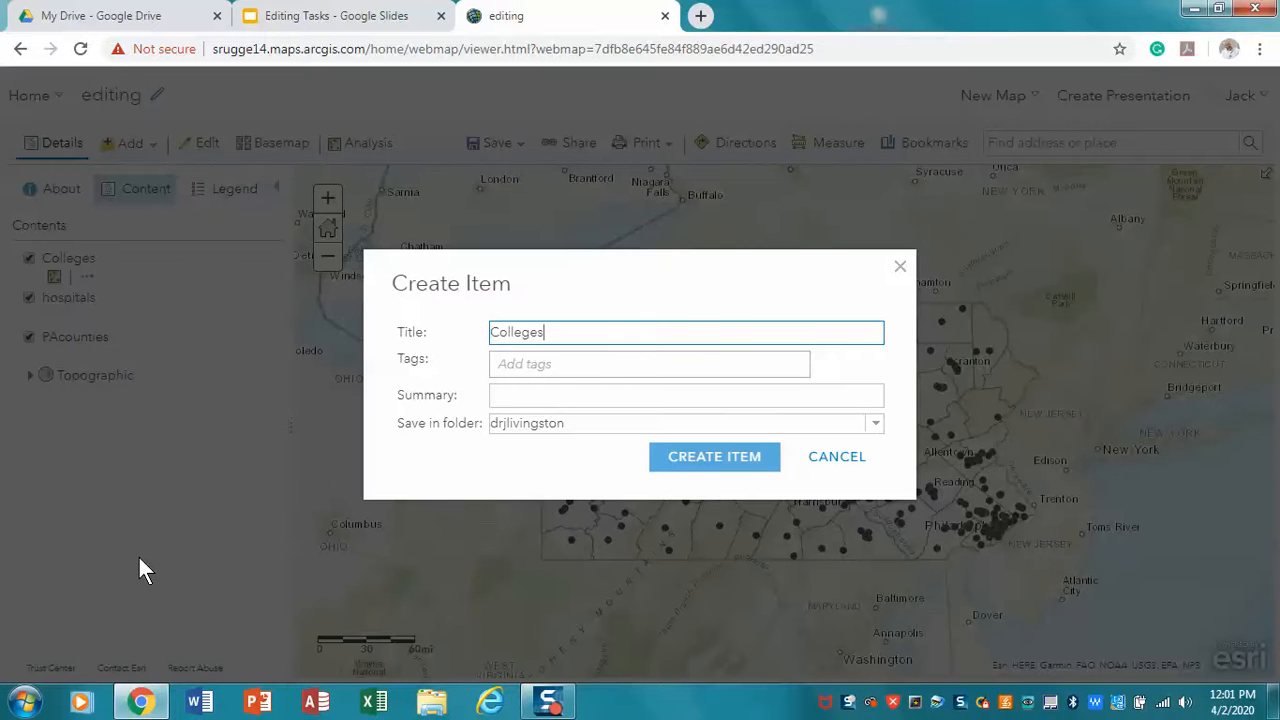
{"action": "left_click", "coordinate": [571, 367]}
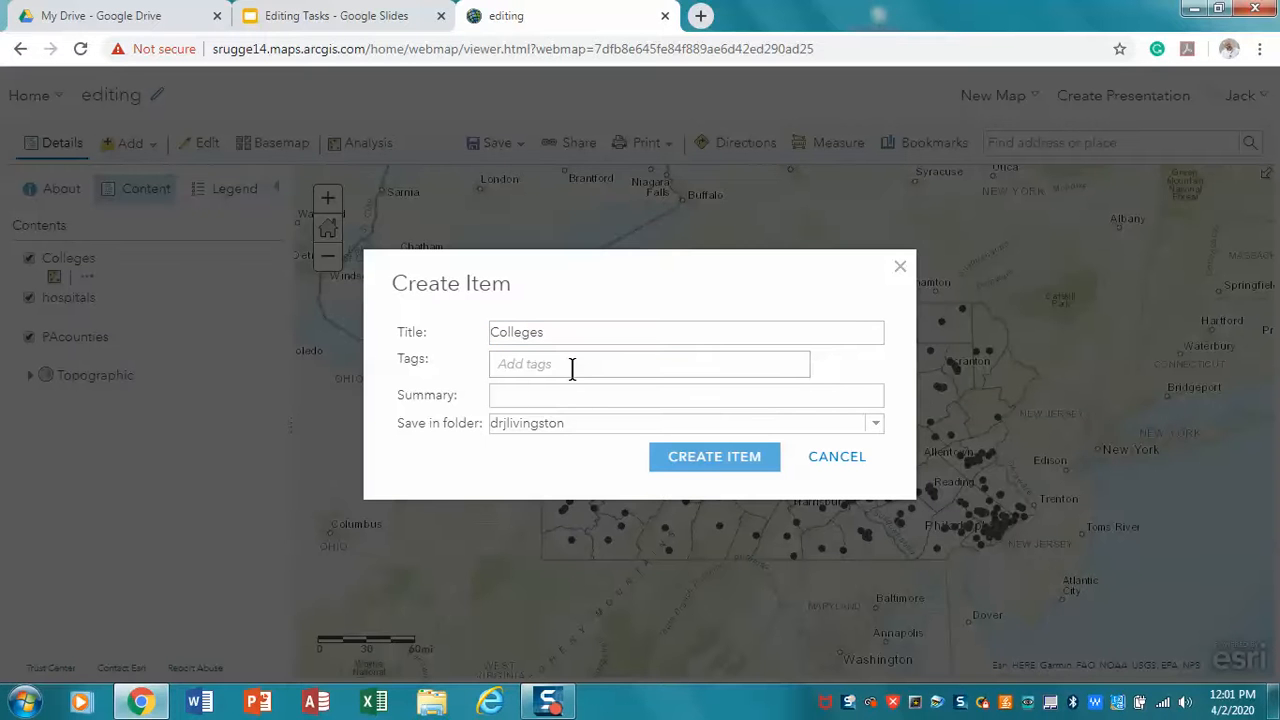
{"action": "type", "text": "colleges"}
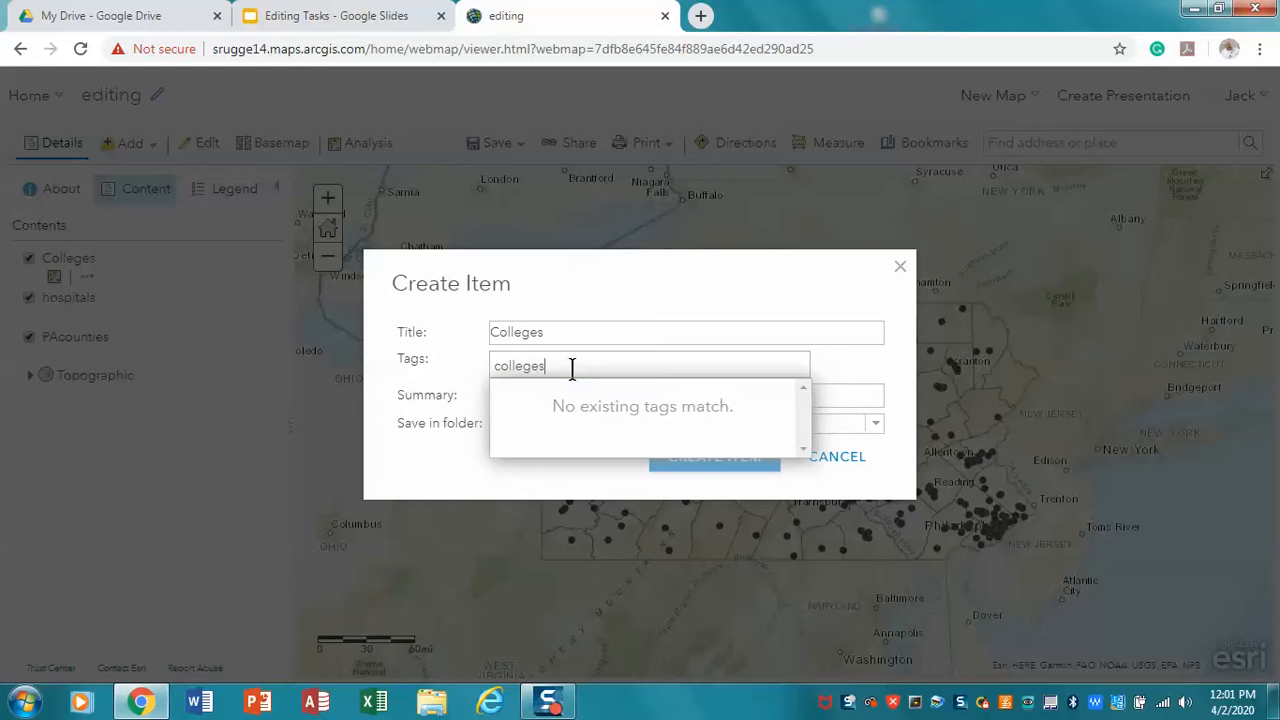
{"action": "key", "text": "Return"}
{"action": "left_click", "coordinate": [503, 398]}
{"action": "type", "text": "co"}
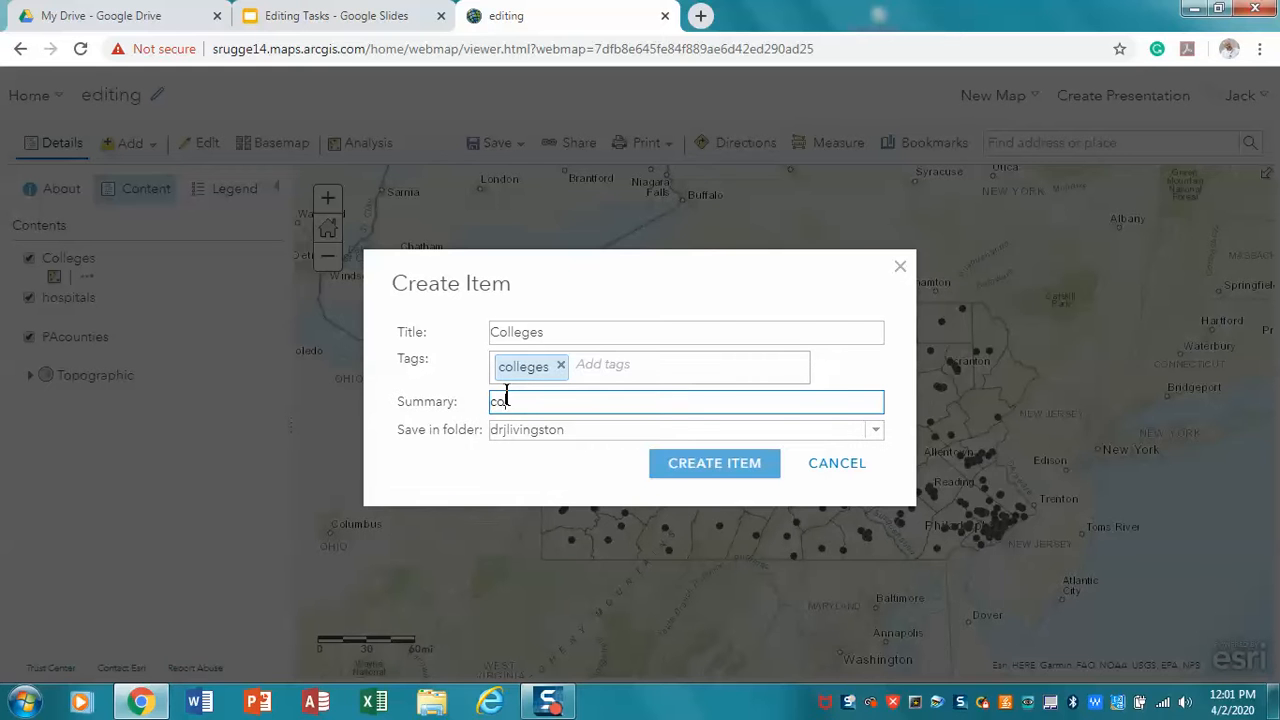
{"action": "type", "text": "lleges"}
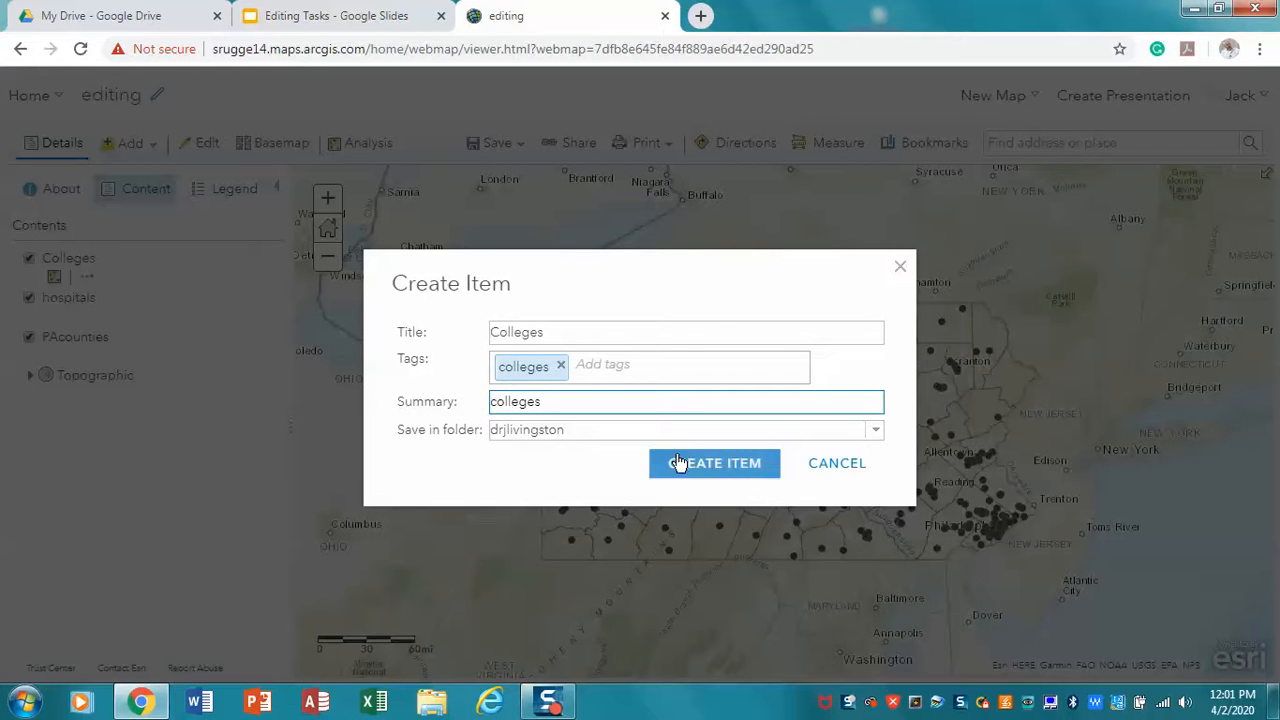
{"action": "left_click", "coordinate": [680, 463]}
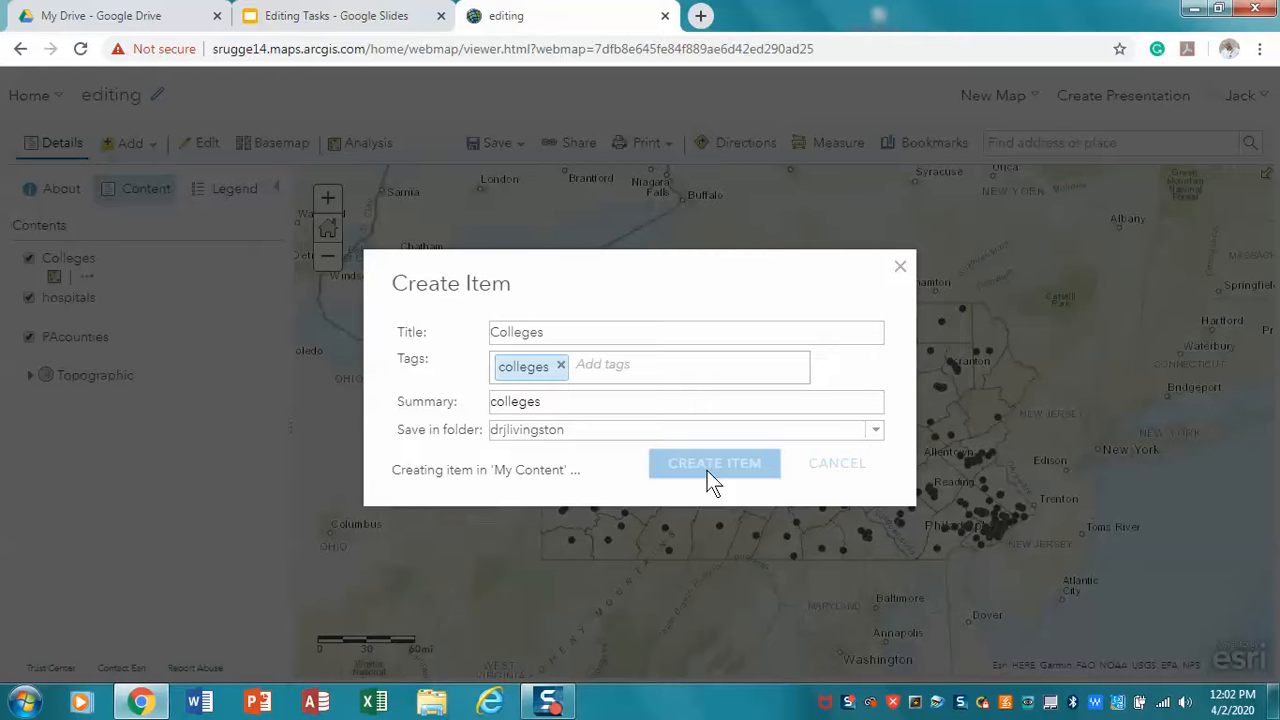
{"action": "left_click", "coordinate": [900, 267]}
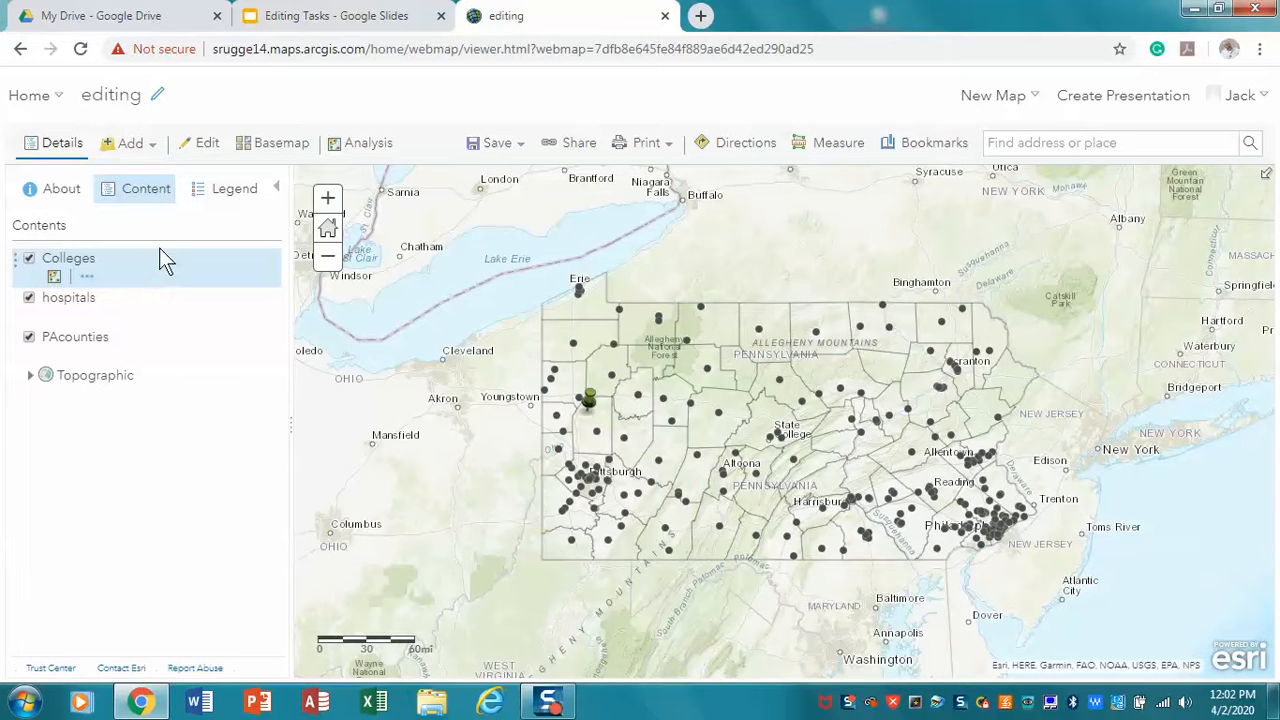
Add another map notes layer named streams using the Map Notes template
{"action": "left_click", "coordinate": [147, 151]}
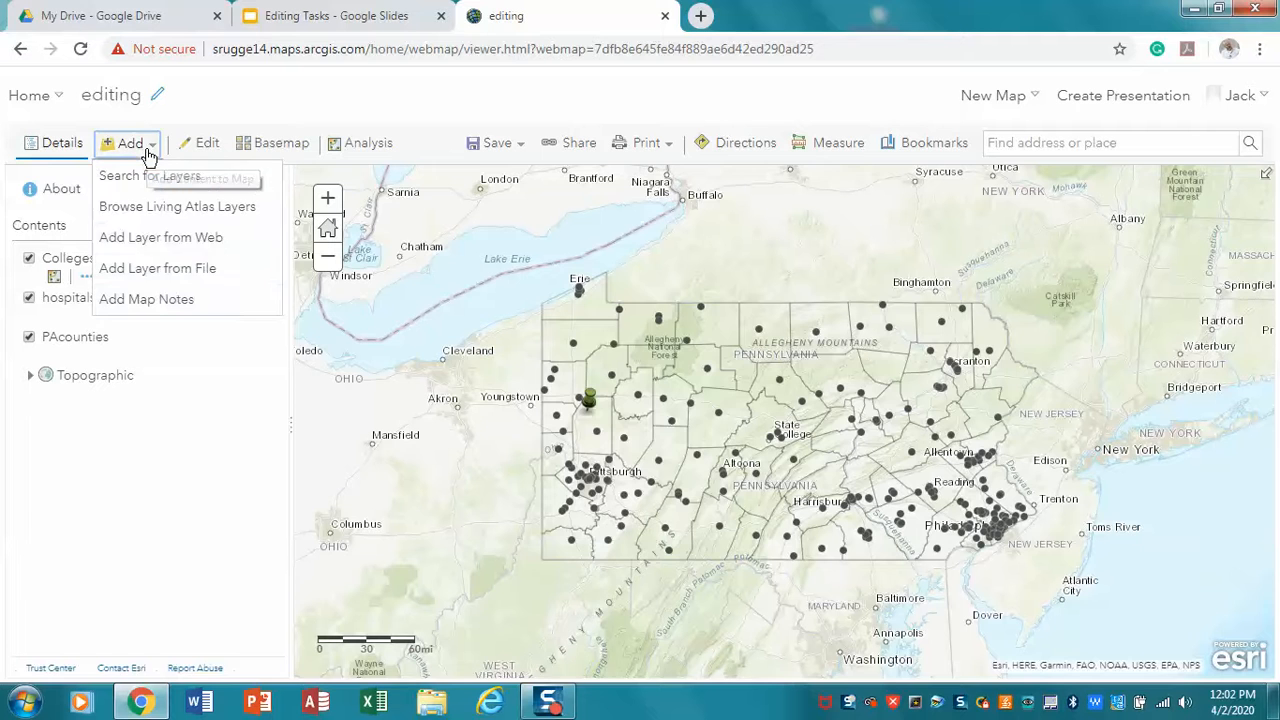
{"action": "left_click", "coordinate": [147, 300]}
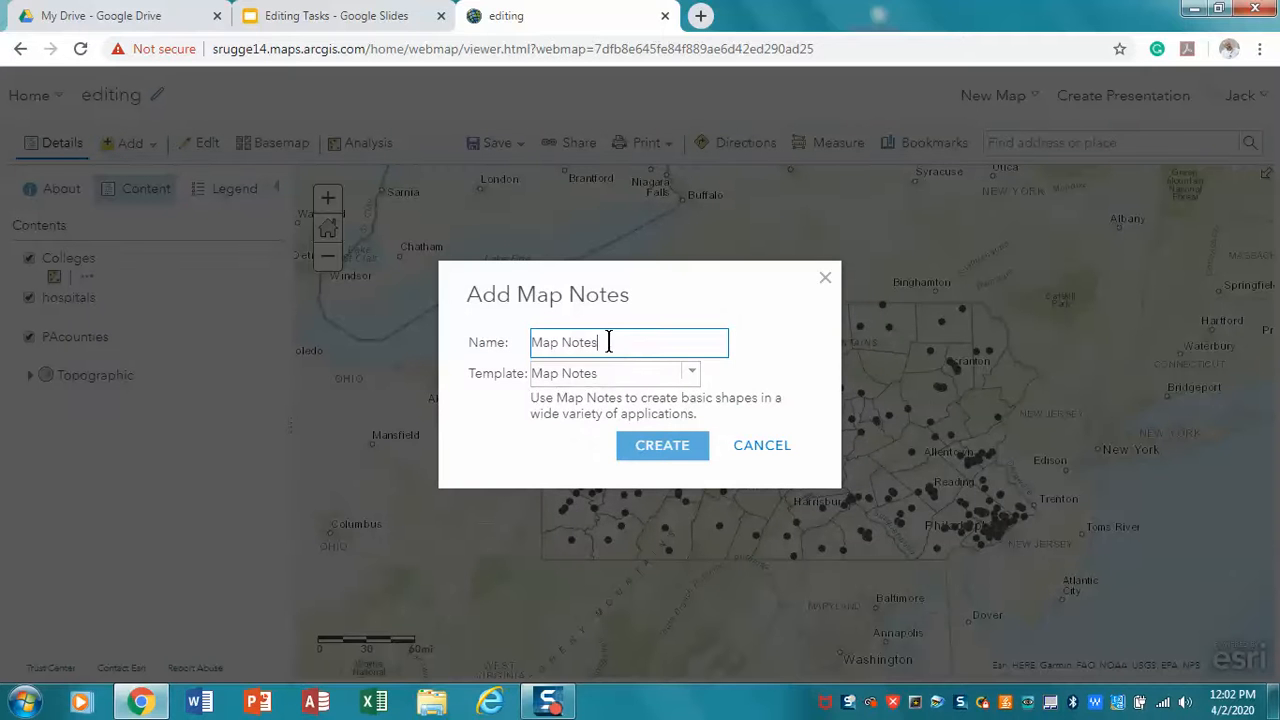
{"action": "left_click_drag", "start_coordinate": [605, 342], "coordinate": [468, 342]}
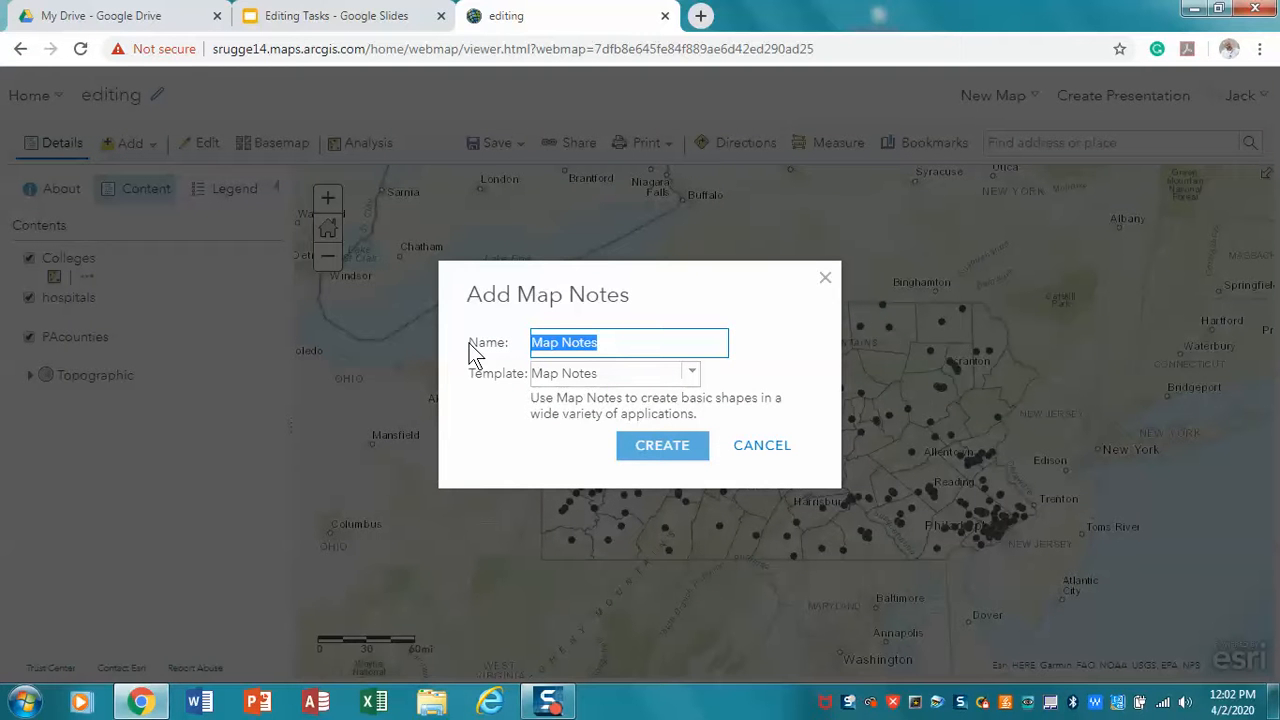
{"action": "type", "text": "Ro"}
{"action": "key", "text": "BackSpace"}
{"action": "key", "text": "BackSpace"}
{"action": "type", "text": "st"}
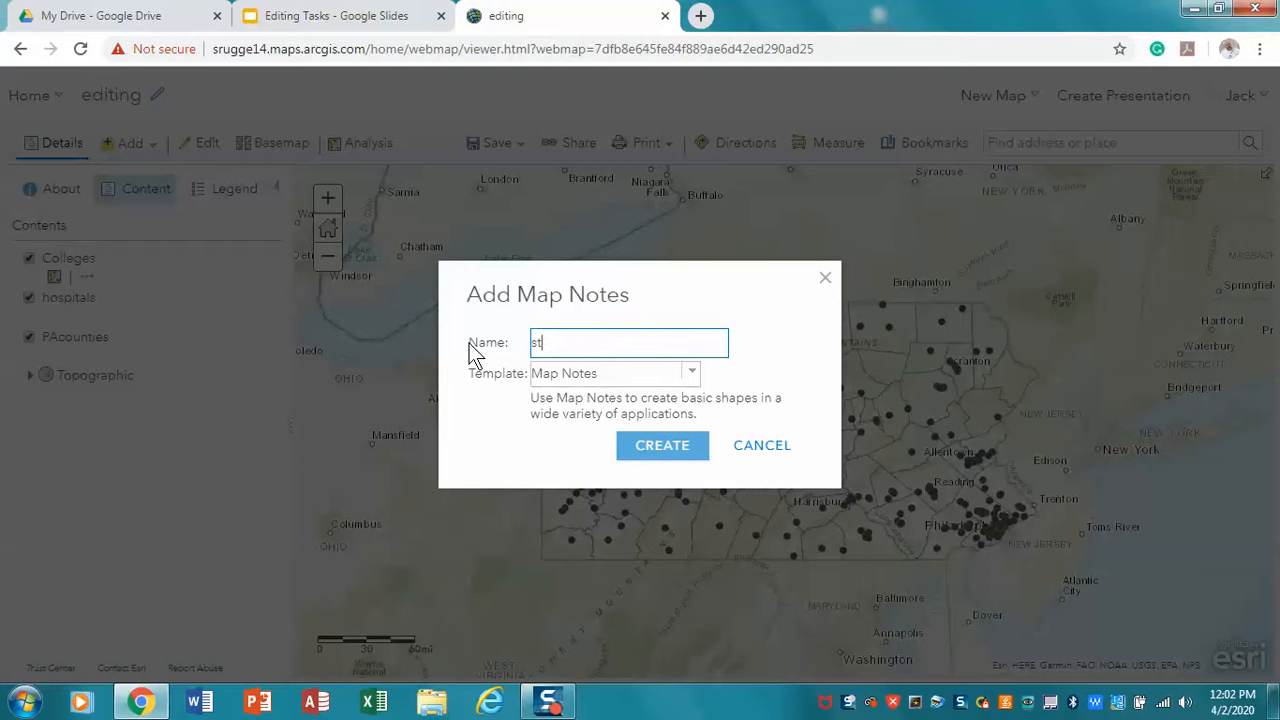
{"action": "type", "text": "reams"}
{"action": "left_click", "coordinate": [691, 381]}
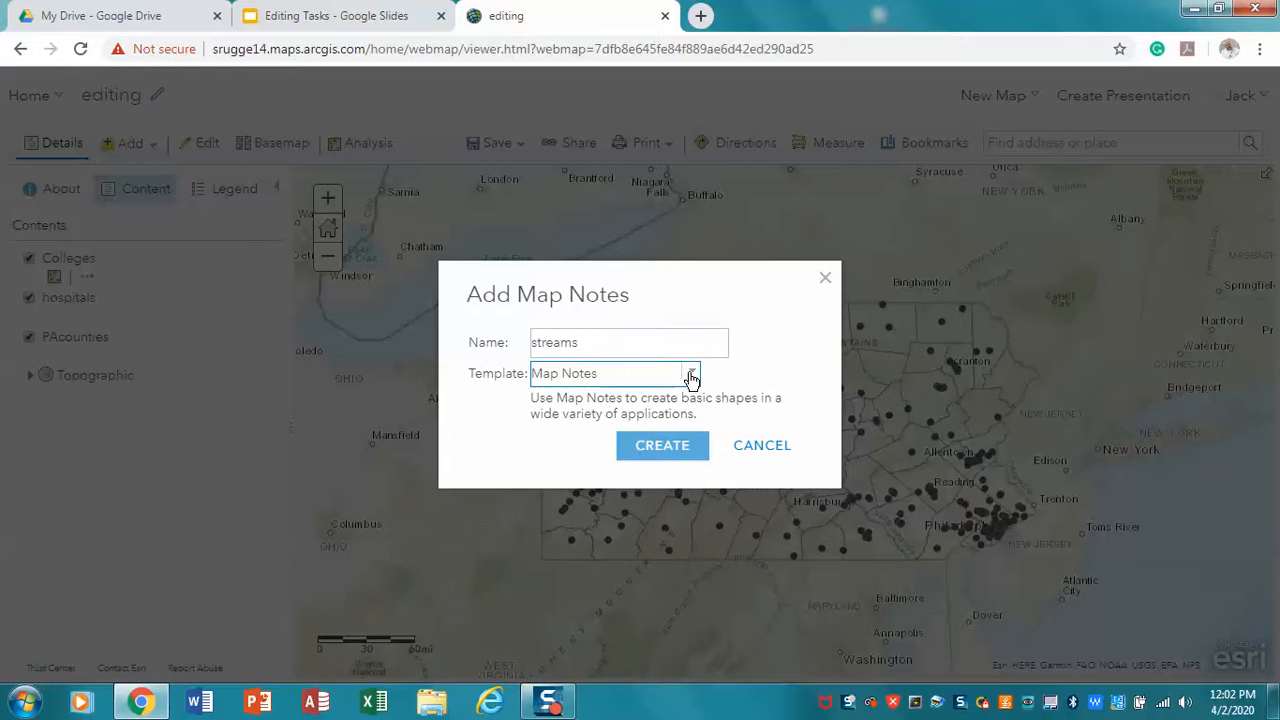
{"action": "left_click", "coordinate": [691, 378]}
{"action": "left_click", "coordinate": [691, 378]}
{"action": "left_click", "coordinate": [655, 460]}
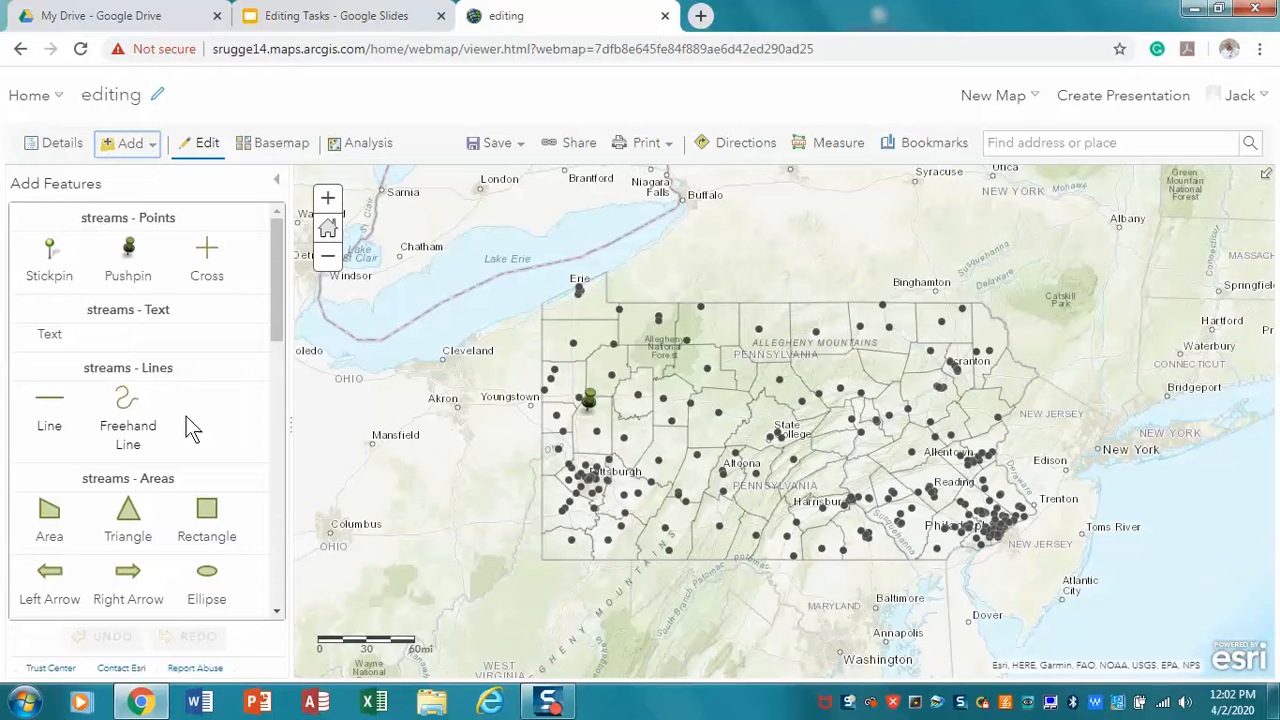
Draw a short streams line just below the Colleges pushpin, north of Pittsburgh, keeping its default attributes
{"action": "left_click", "coordinate": [49, 404]}
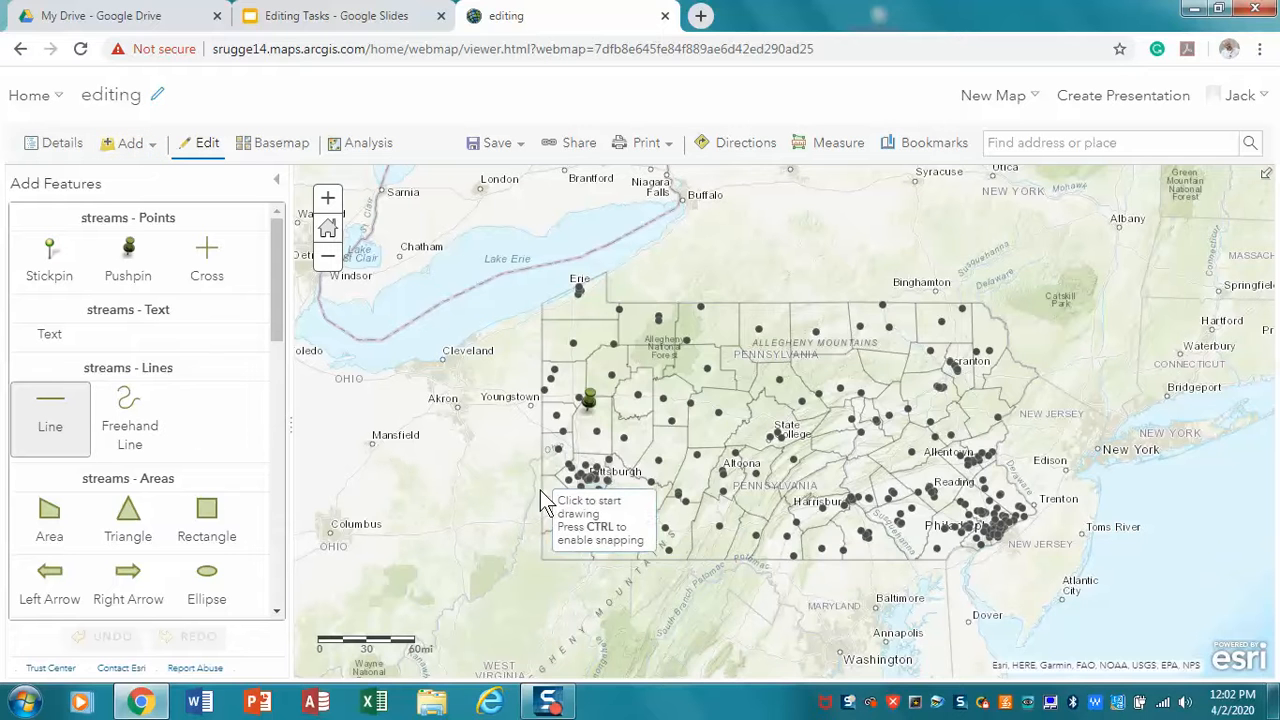
{"action": "left_click", "coordinate": [578, 427]}
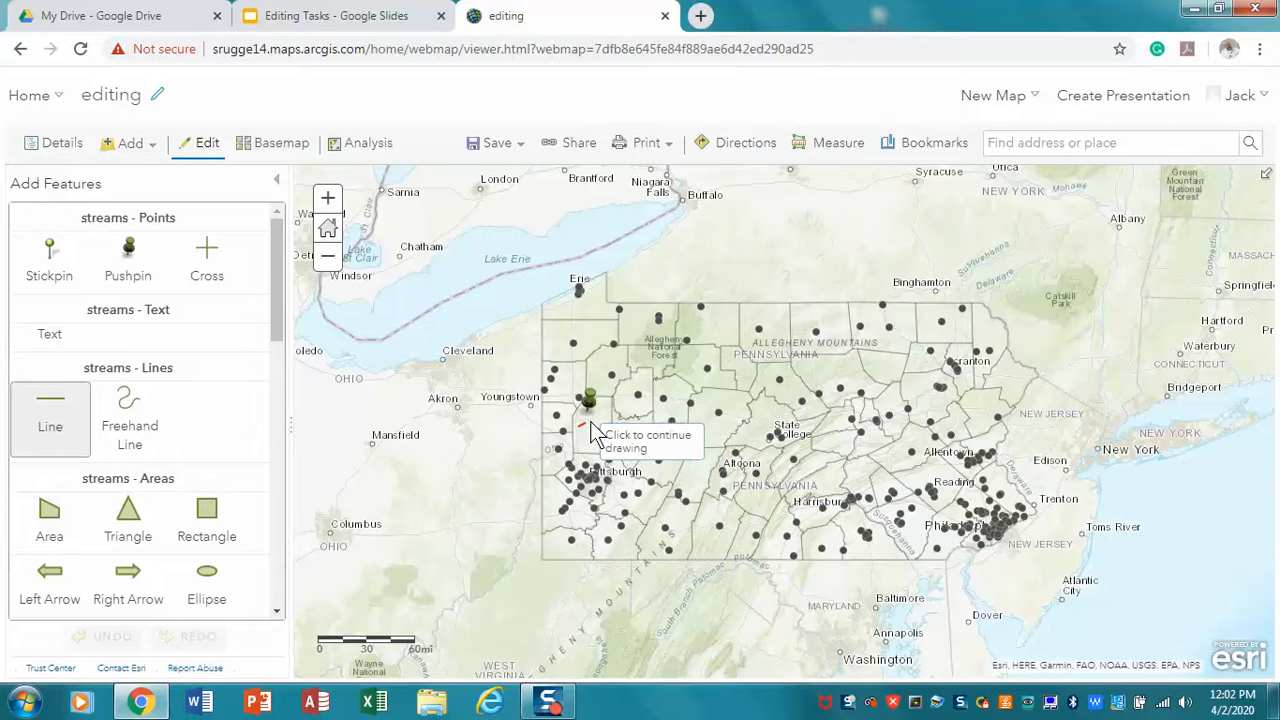
{"action": "left_click", "coordinate": [600, 430]}
{"action": "double_click", "coordinate": [600, 430]}
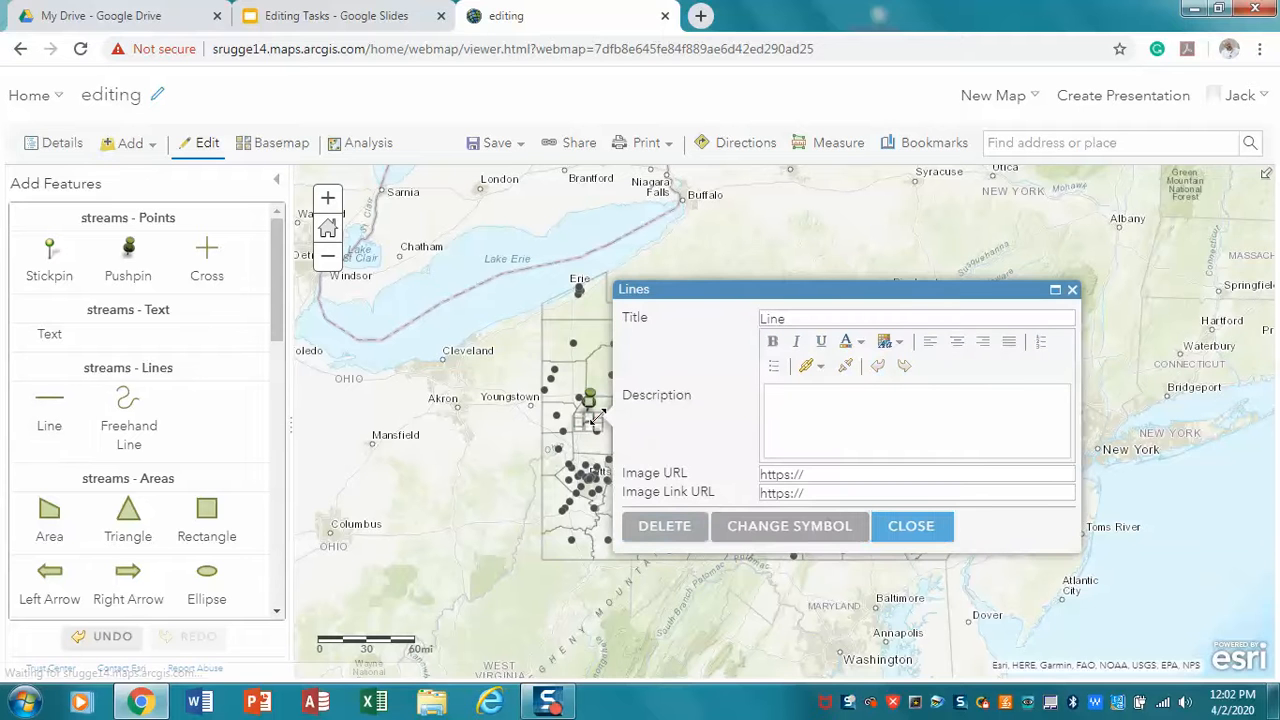
{"action": "left_click", "coordinate": [905, 538]}
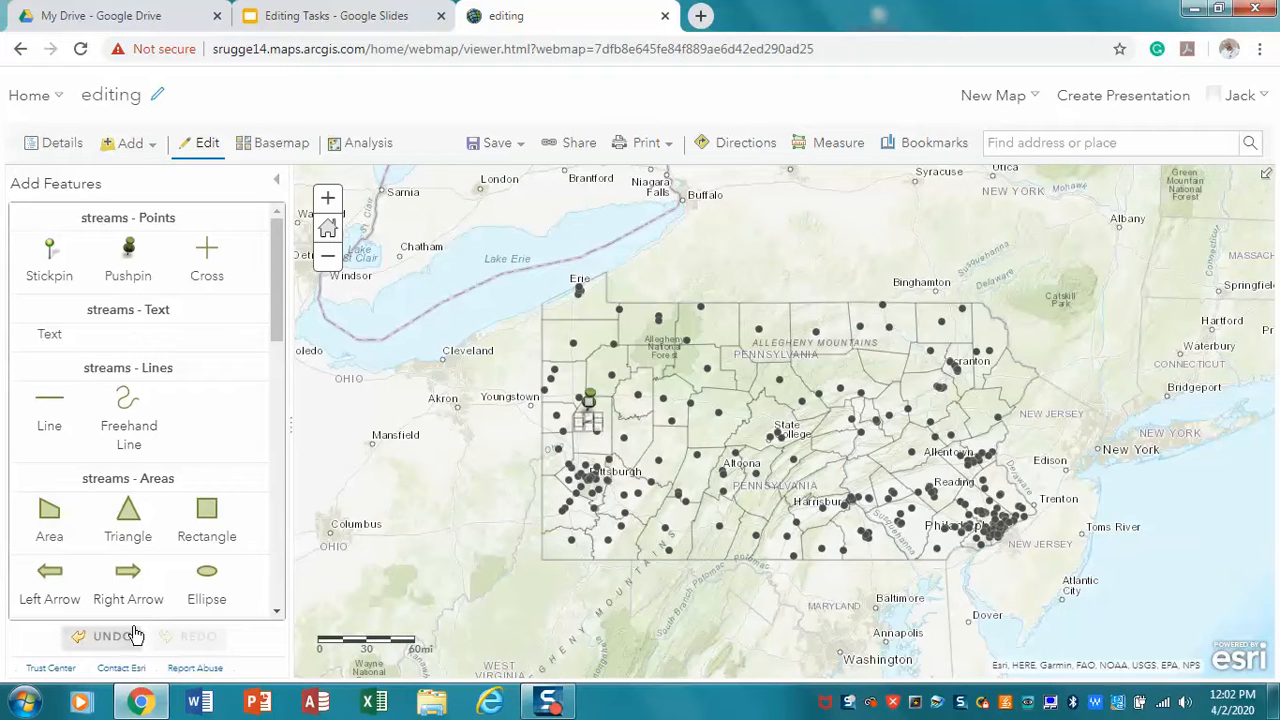
Save the streams layer as an item titled streamsfilesforediting, with the tag "editing" and the summary "editing"
{"action": "left_click", "coordinate": [276, 181]}
{"action": "mouse_move", "coordinate": [150, 272]}
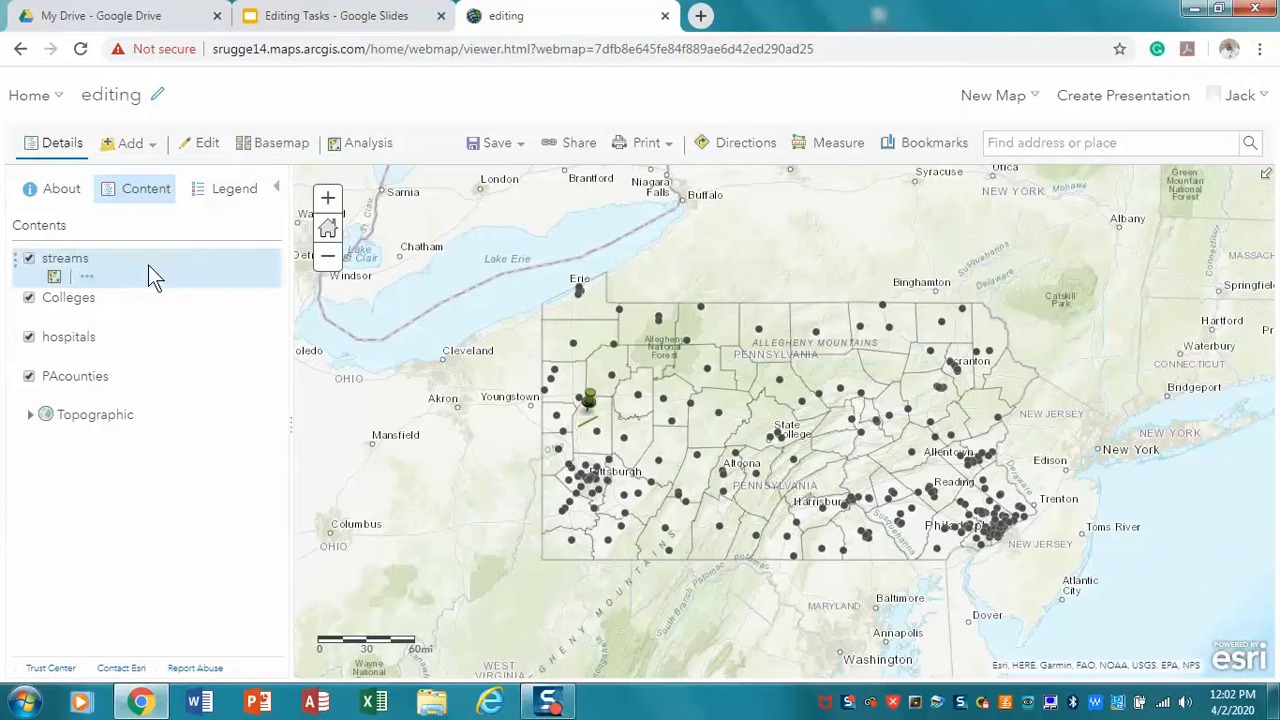
{"action": "left_click", "coordinate": [86, 279]}
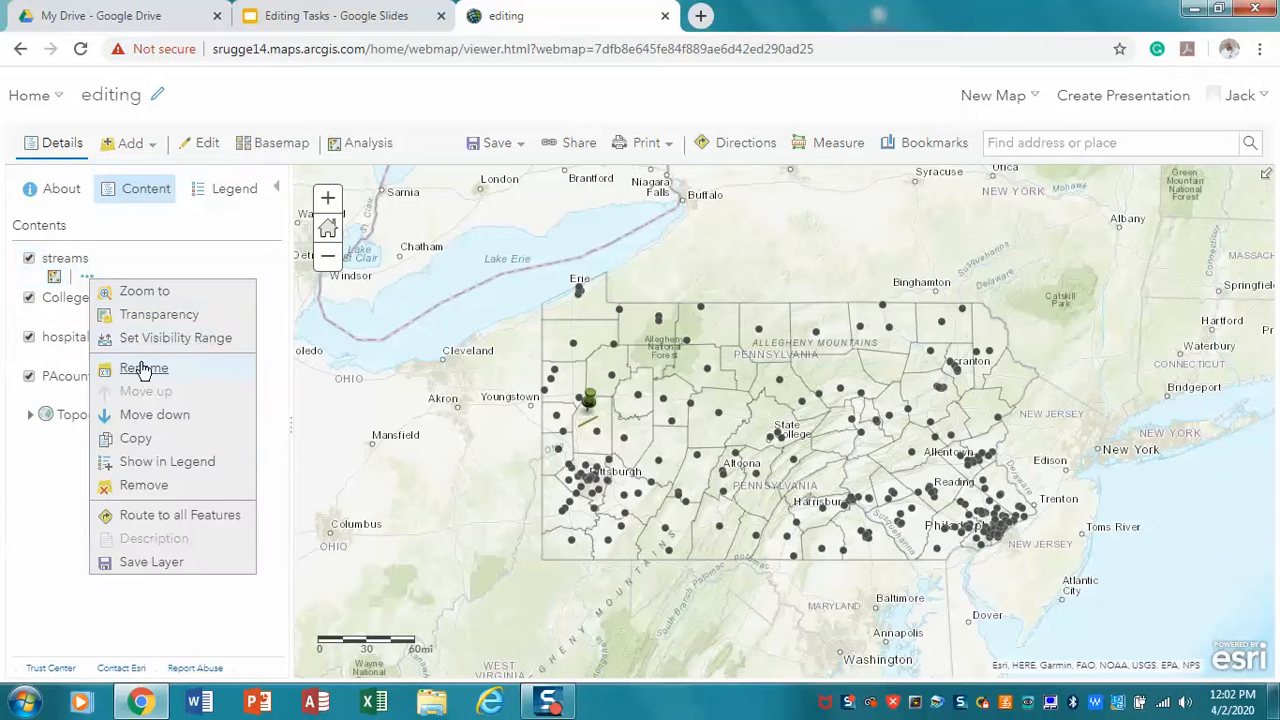
{"action": "left_click", "coordinate": [150, 564]}
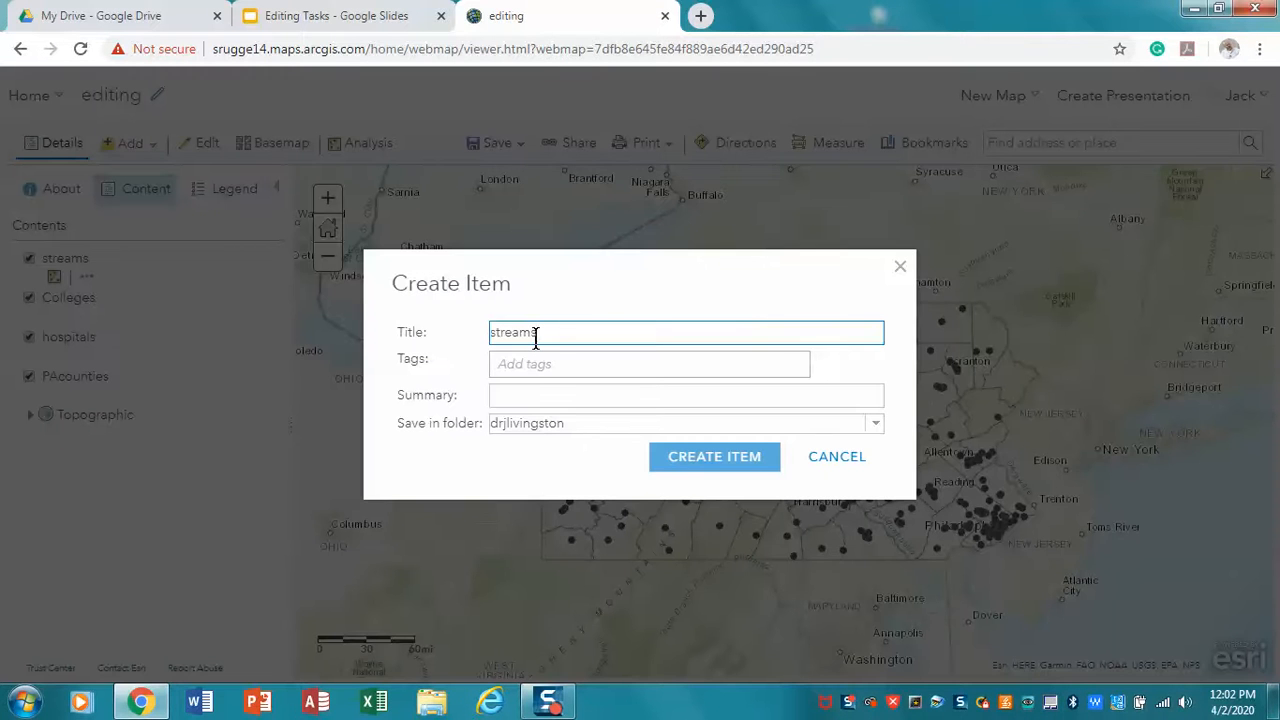
{"action": "type", "text": "filesforediting"}
{"action": "left_click", "coordinate": [547, 358]}
{"action": "type", "text": "eidi"}
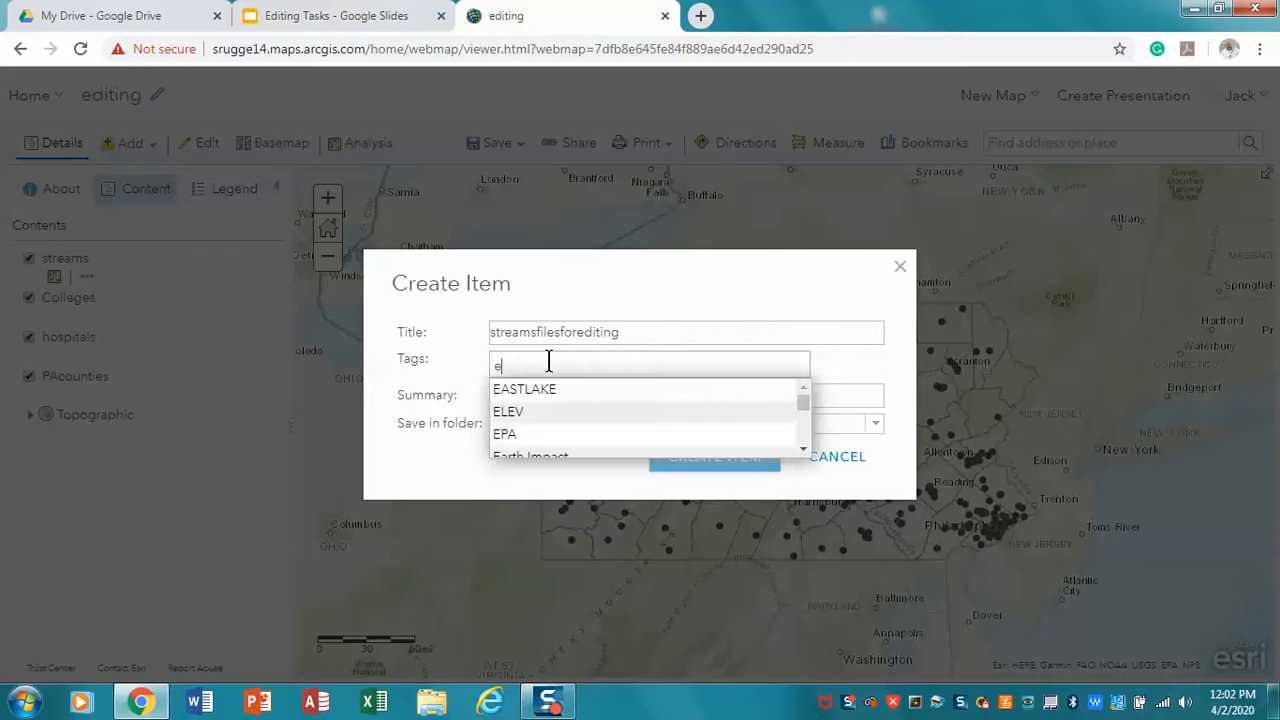
{"action": "key", "text": "BackSpace"}
{"action": "key", "text": "BackSpace"}
{"action": "key", "text": "BackSpace"}
{"action": "type", "text": "diting"}
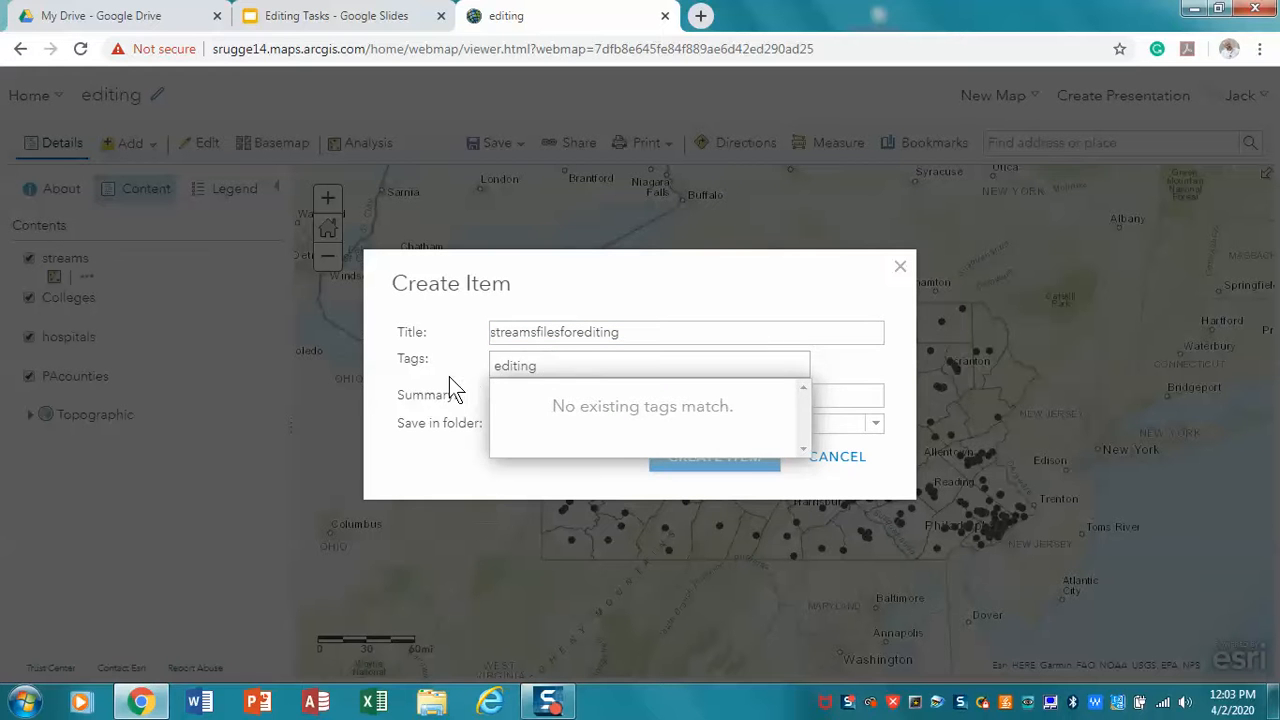
{"action": "key", "text": "Return"}
{"action": "left_click", "coordinate": [505, 400]}
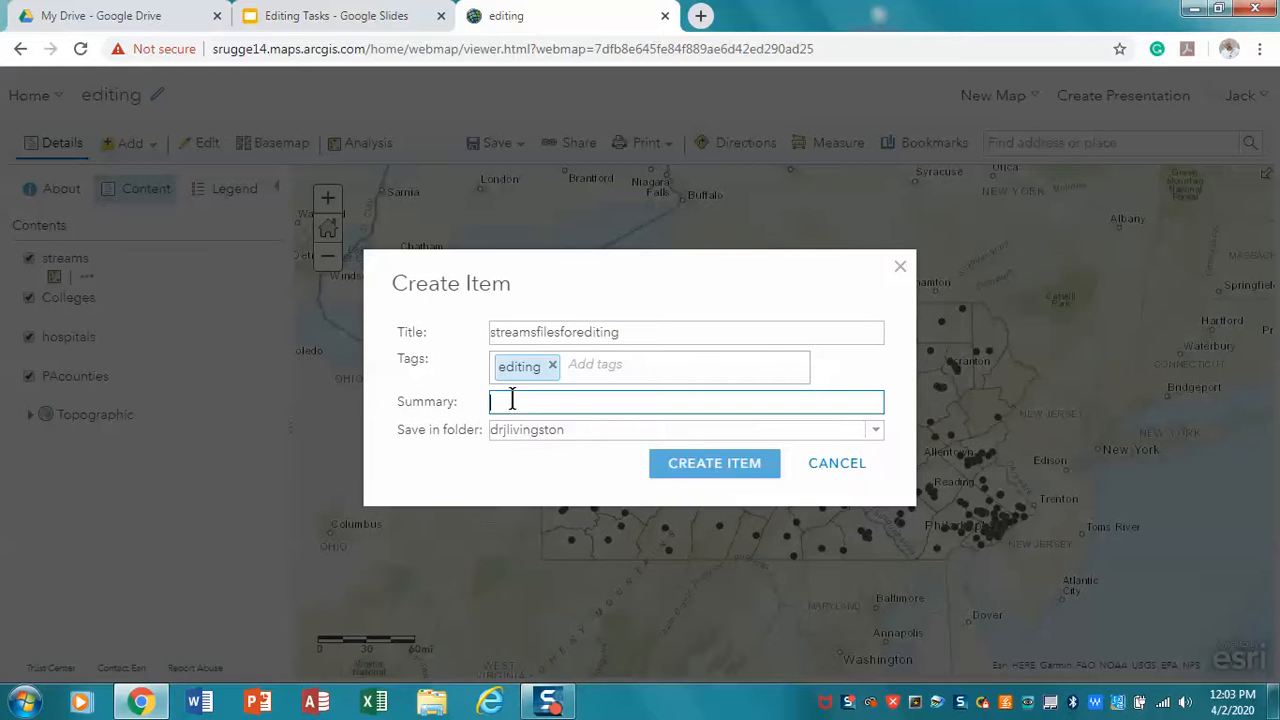
{"action": "type", "text": "editing"}
{"action": "left_click", "coordinate": [686, 464]}
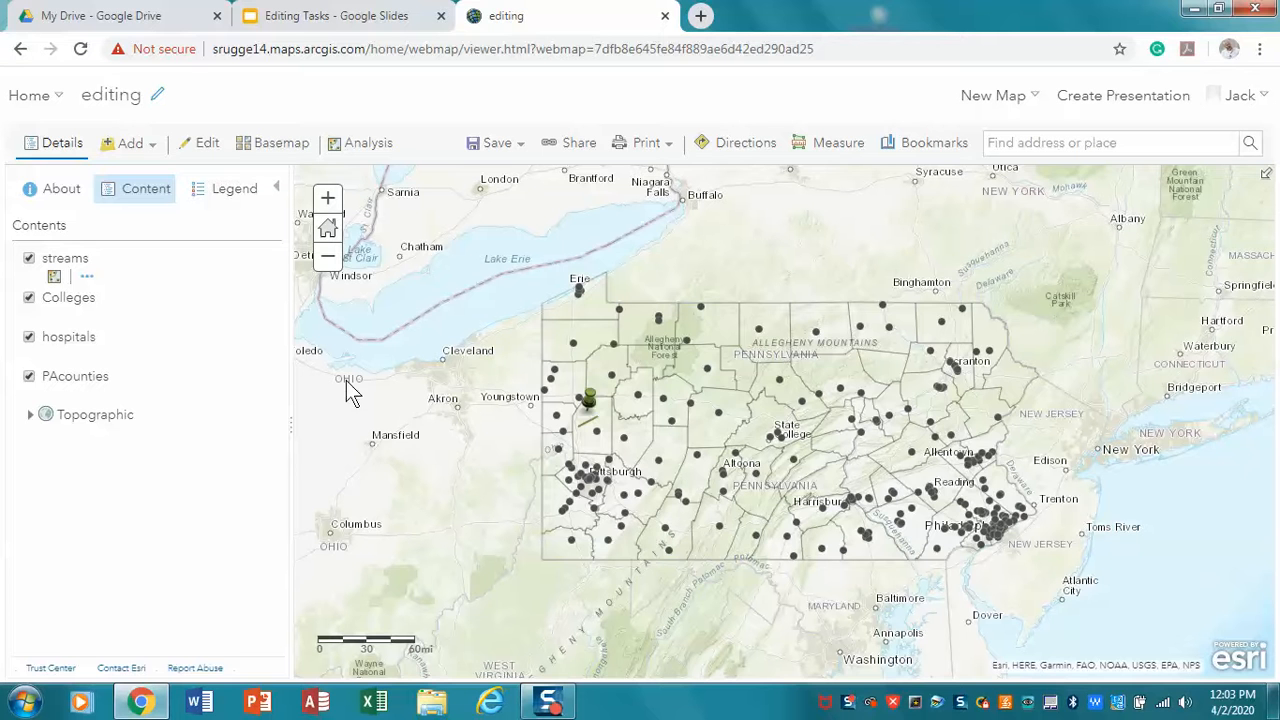
Add another map notes layer named ponds using the Map Notes template
{"action": "left_click", "coordinate": [138, 196]}
{"action": "left_click", "coordinate": [157, 150]}
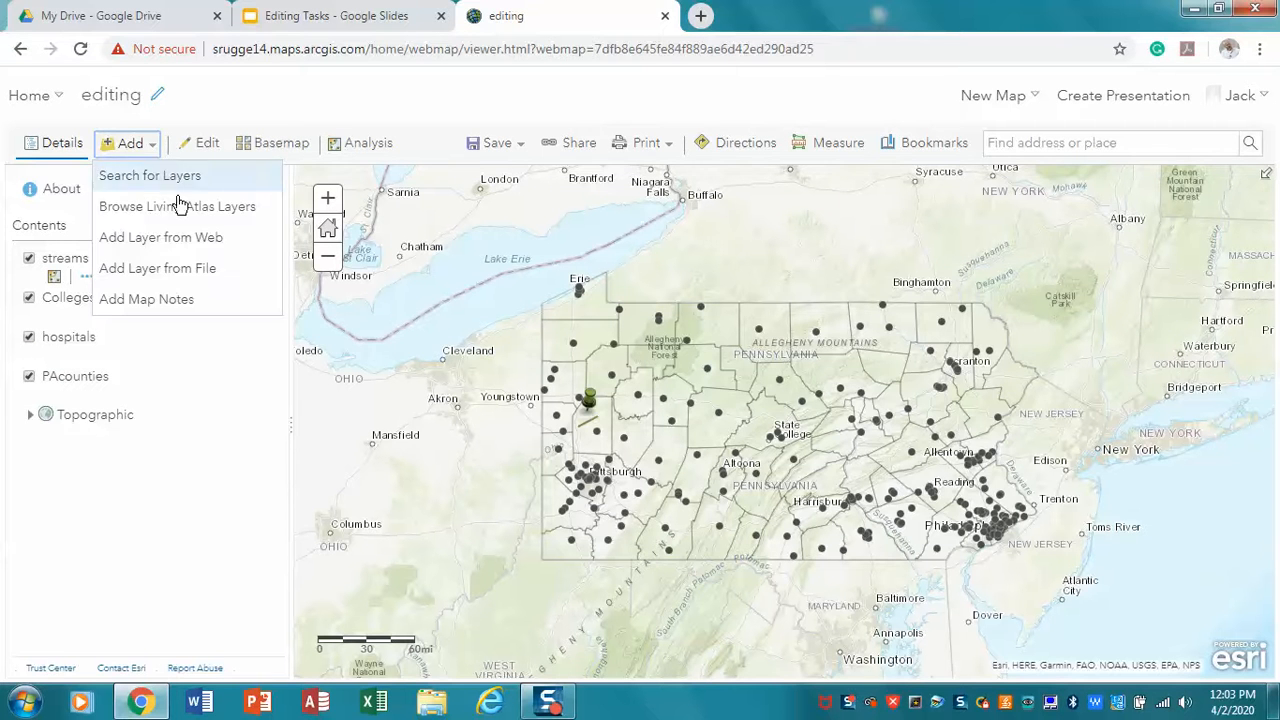
{"action": "left_click", "coordinate": [176, 298]}
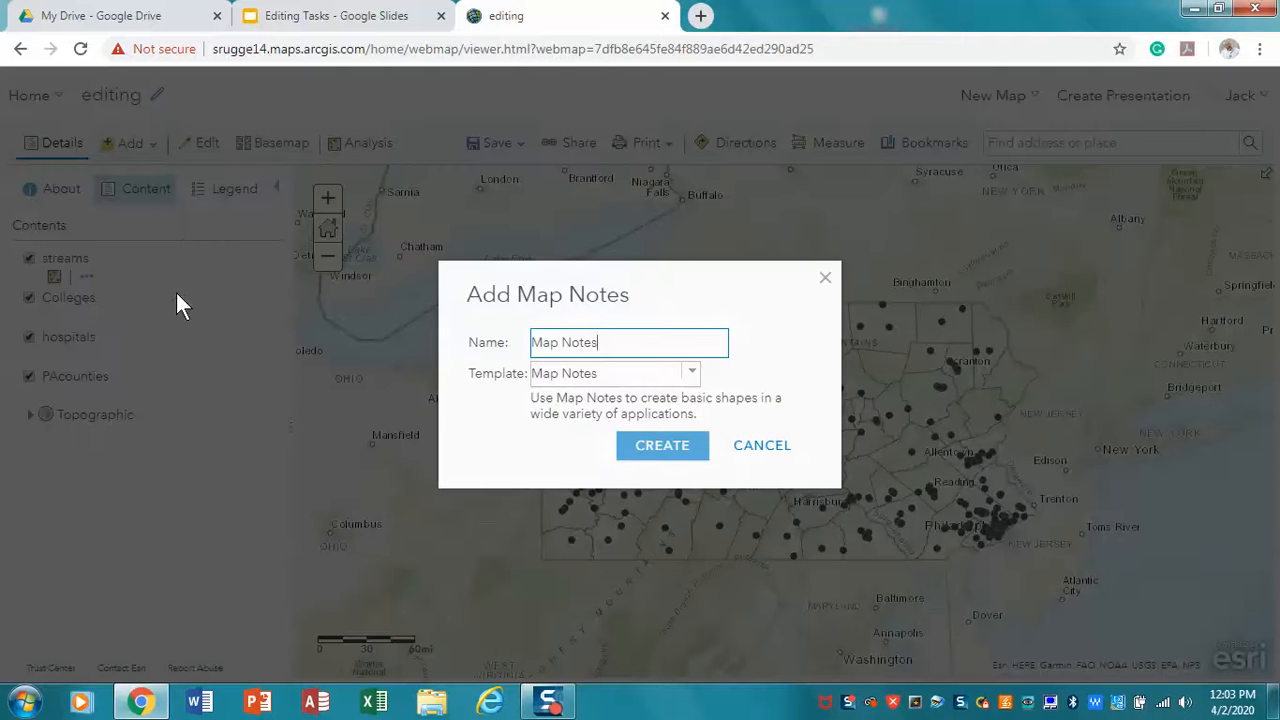
{"action": "left_click_drag", "start_coordinate": [605, 343], "coordinate": [498, 345]}
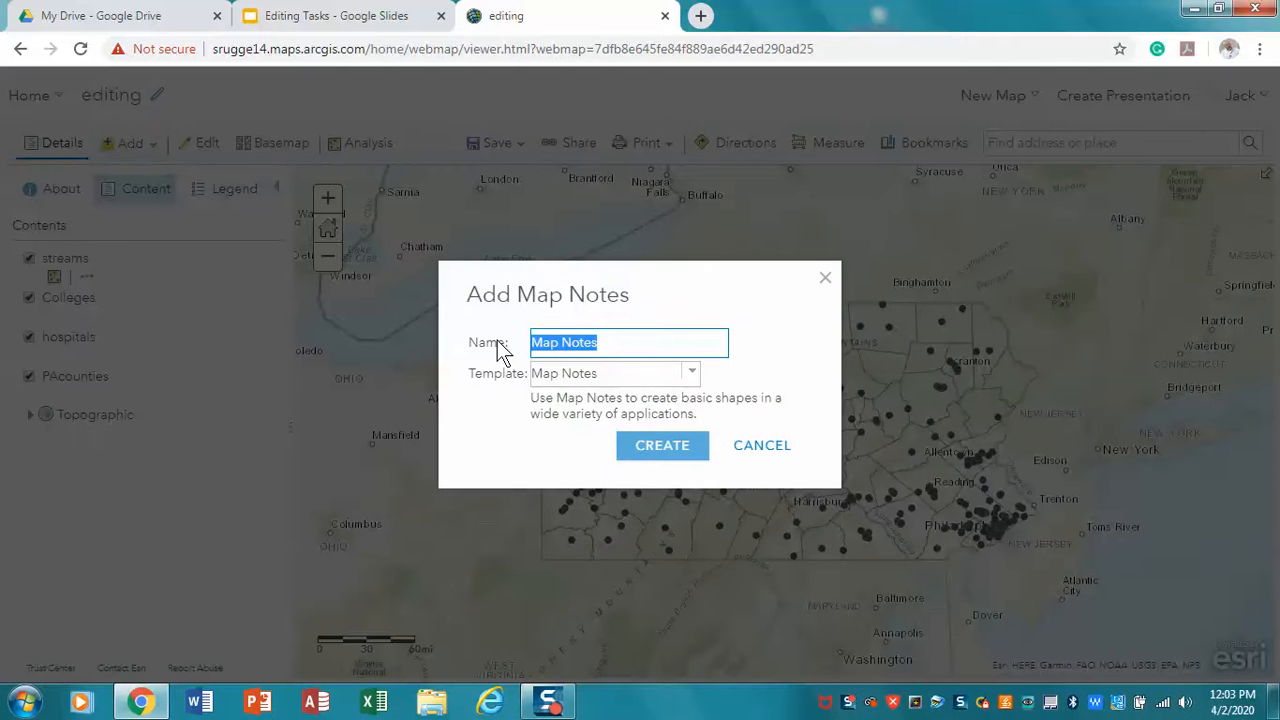
{"action": "type", "text": "ponds"}
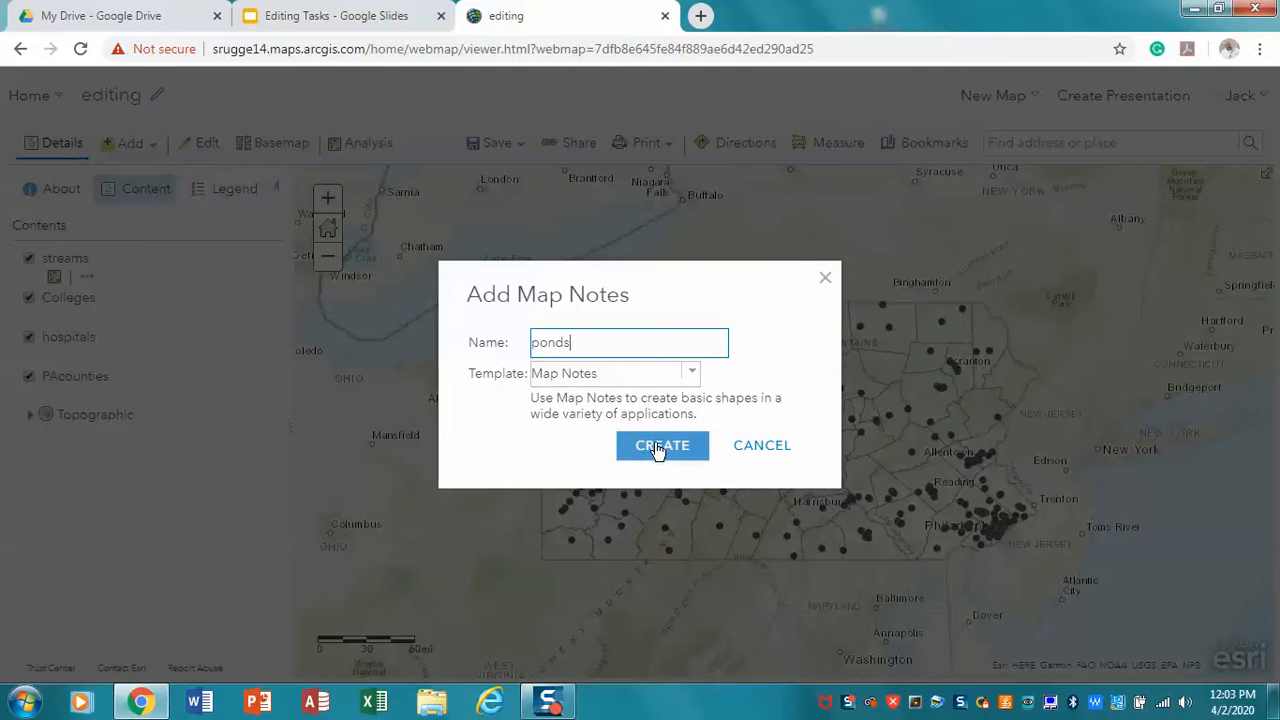
{"action": "left_click", "coordinate": [657, 448]}
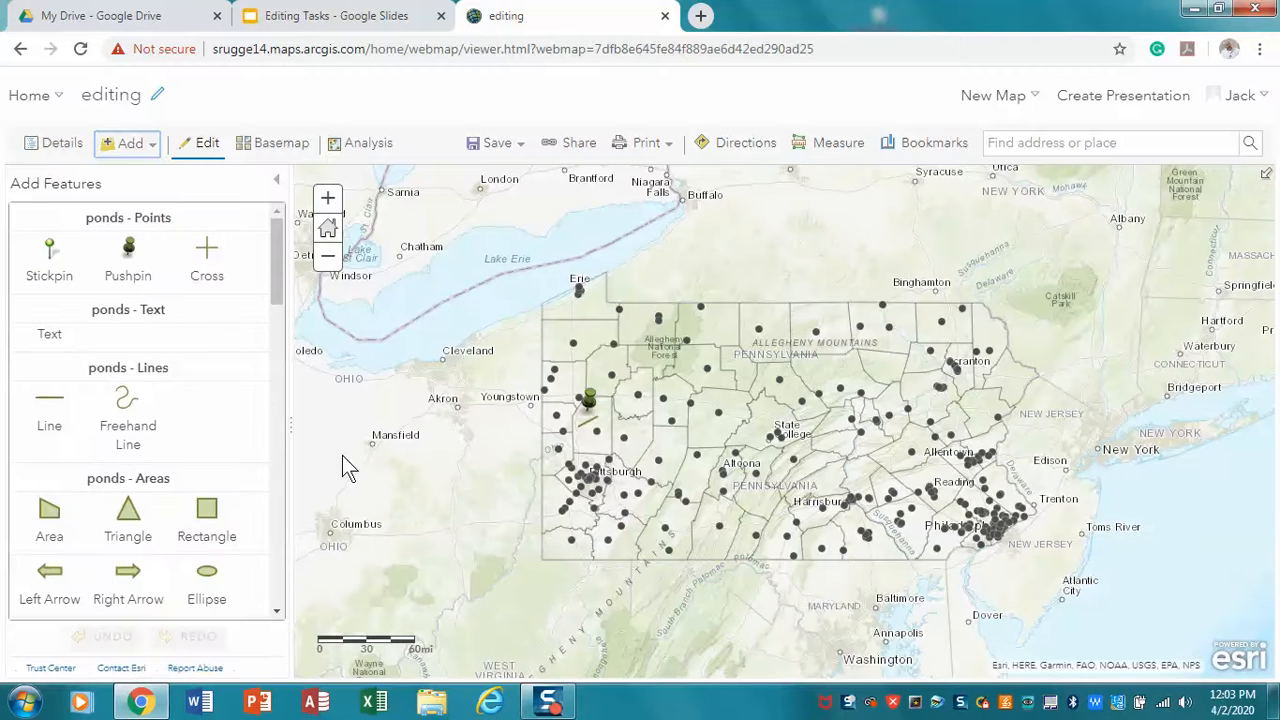
Draw a tiny ponds area just north of the Colleges pushpin in western Pennsylvania, keeping its default attributes
{"action": "left_click", "coordinate": [51, 515]}
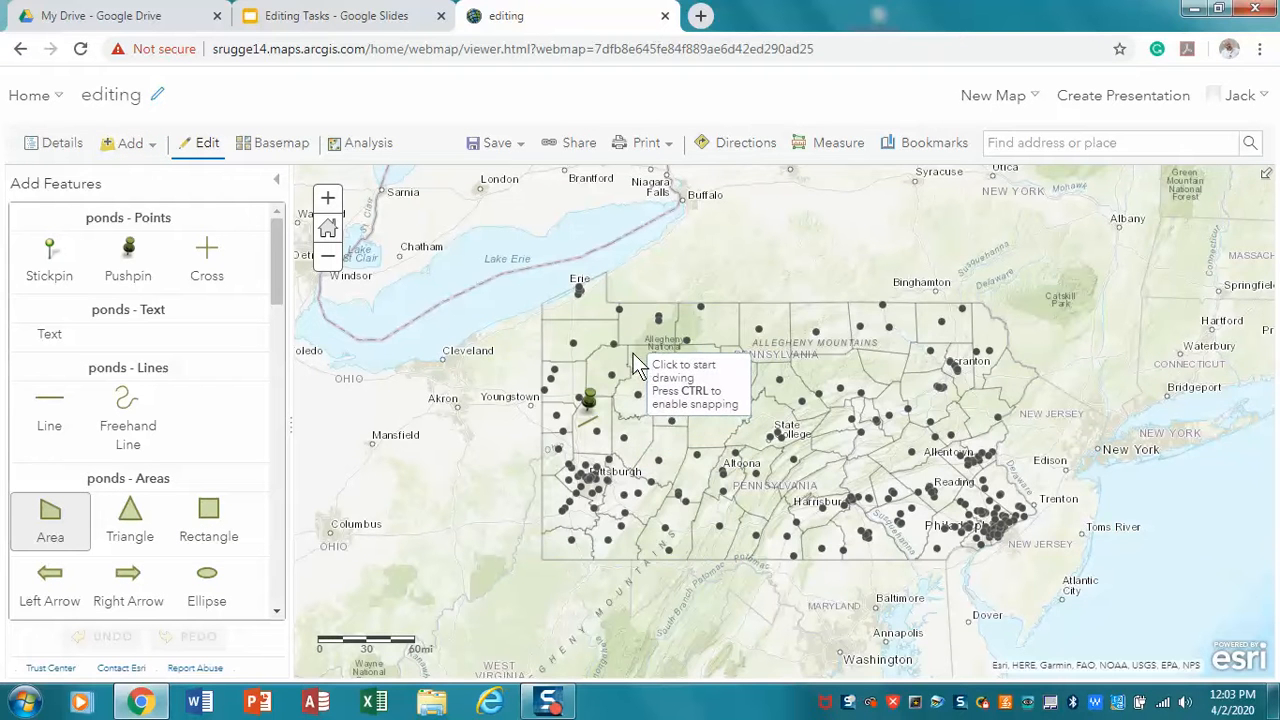
{"action": "left_click", "coordinate": [598, 363]}
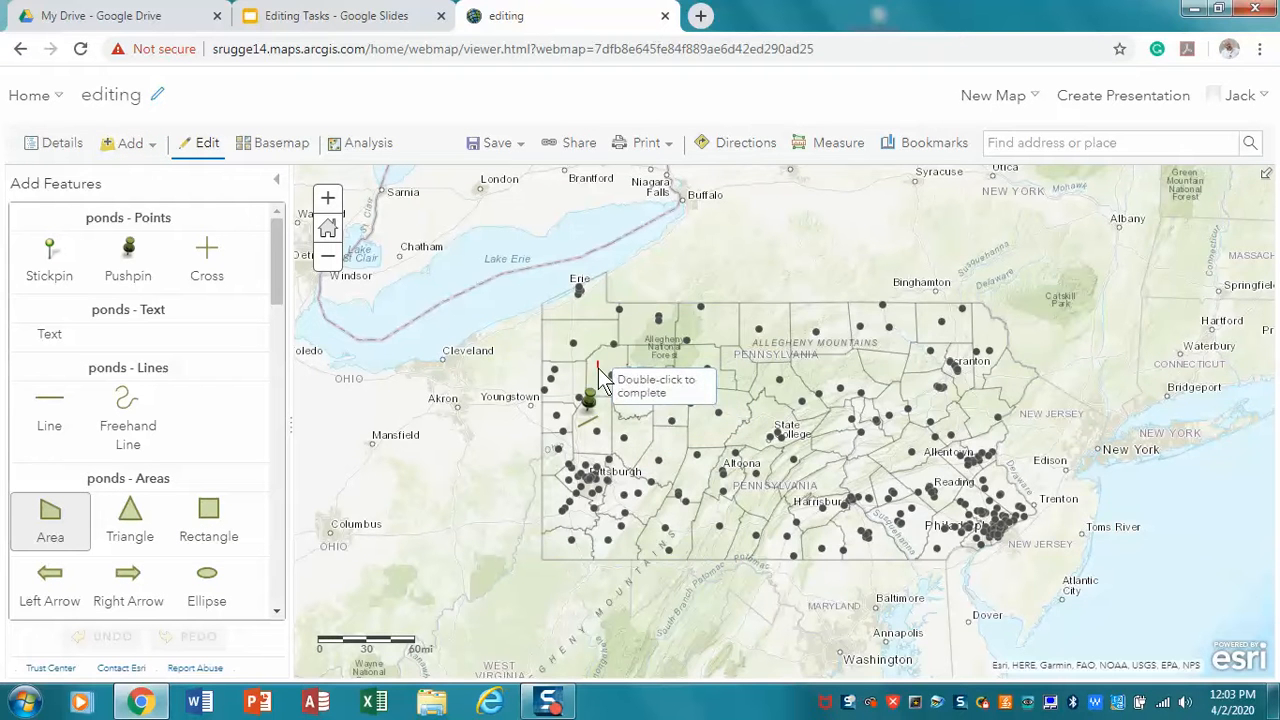
{"action": "double_click", "coordinate": [605, 362]}
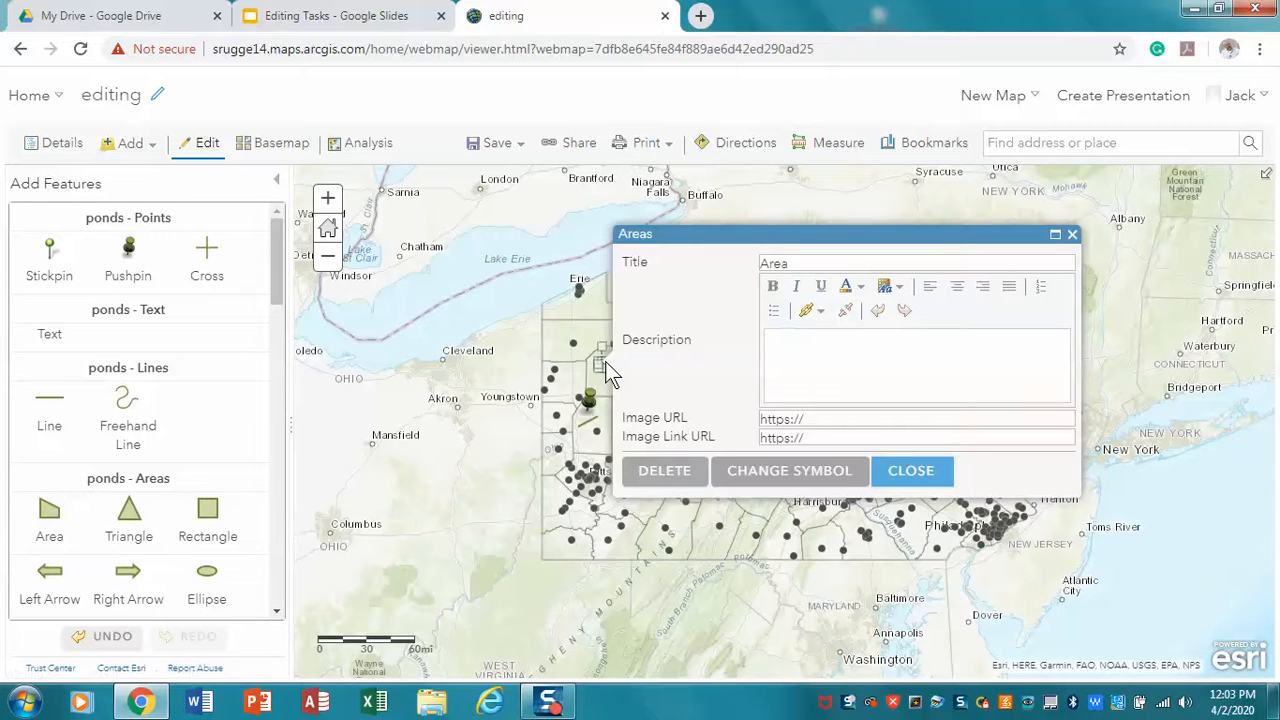
{"action": "left_click", "coordinate": [910, 472]}
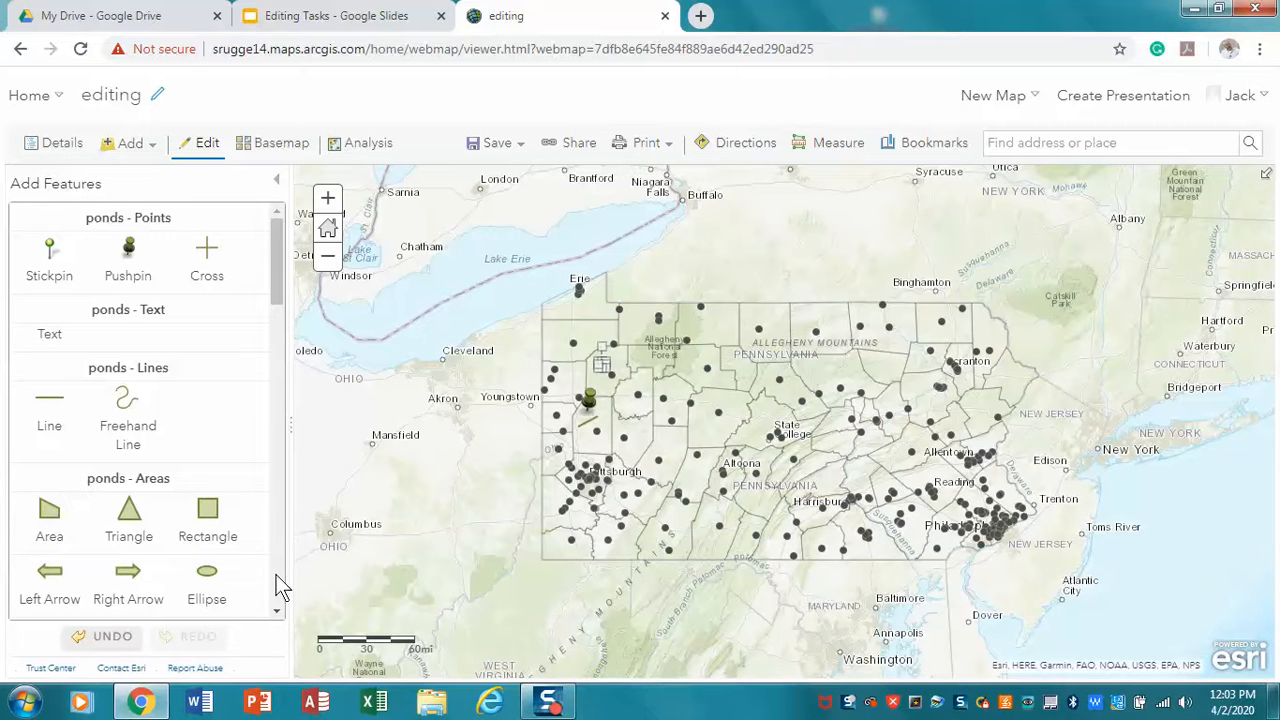
Save the ponds layer as an item titled pondsforediting, with the tag "editing" and the summary "editing"
{"action": "left_click", "coordinate": [280, 187]}
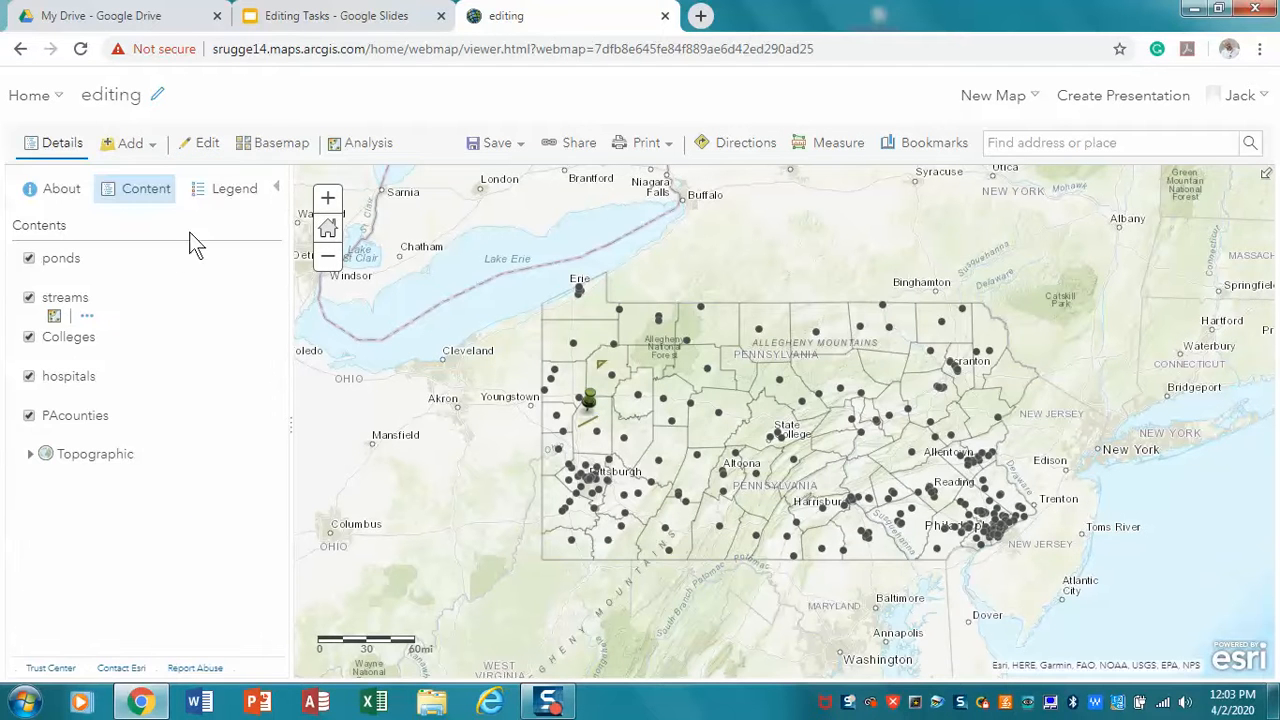
{"action": "left_click", "coordinate": [86, 274]}
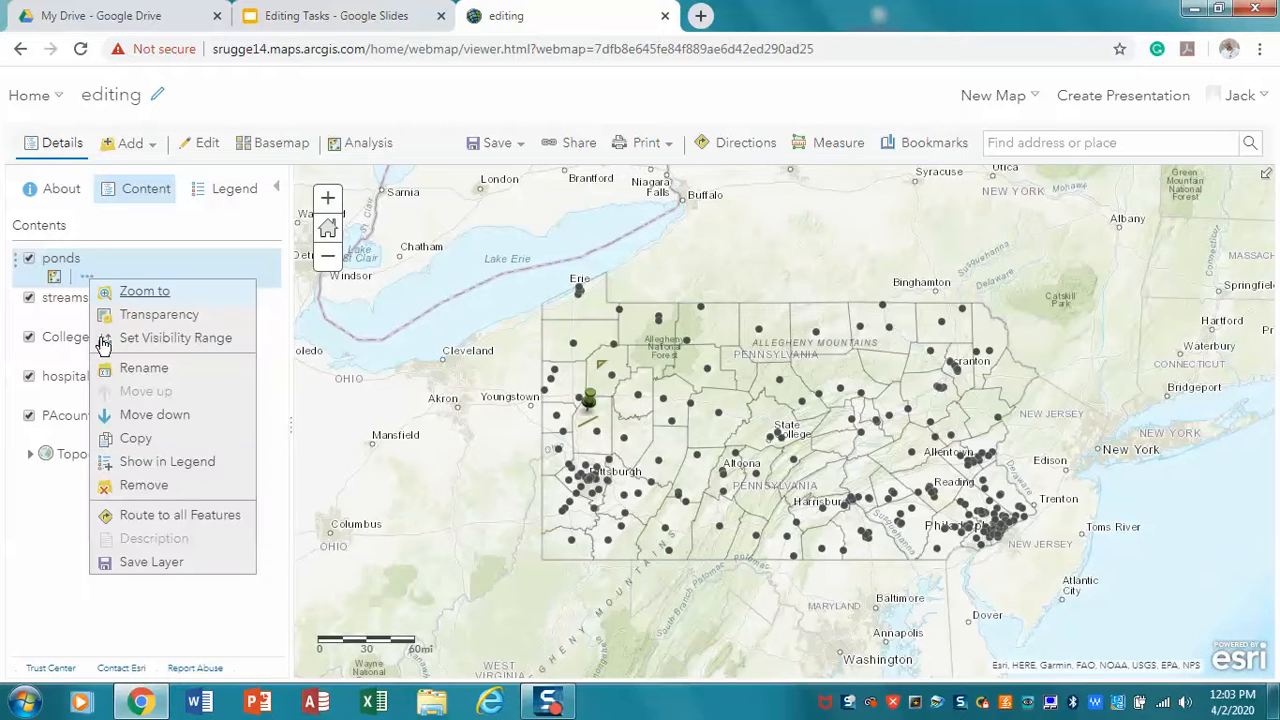
{"action": "left_click", "coordinate": [166, 563]}
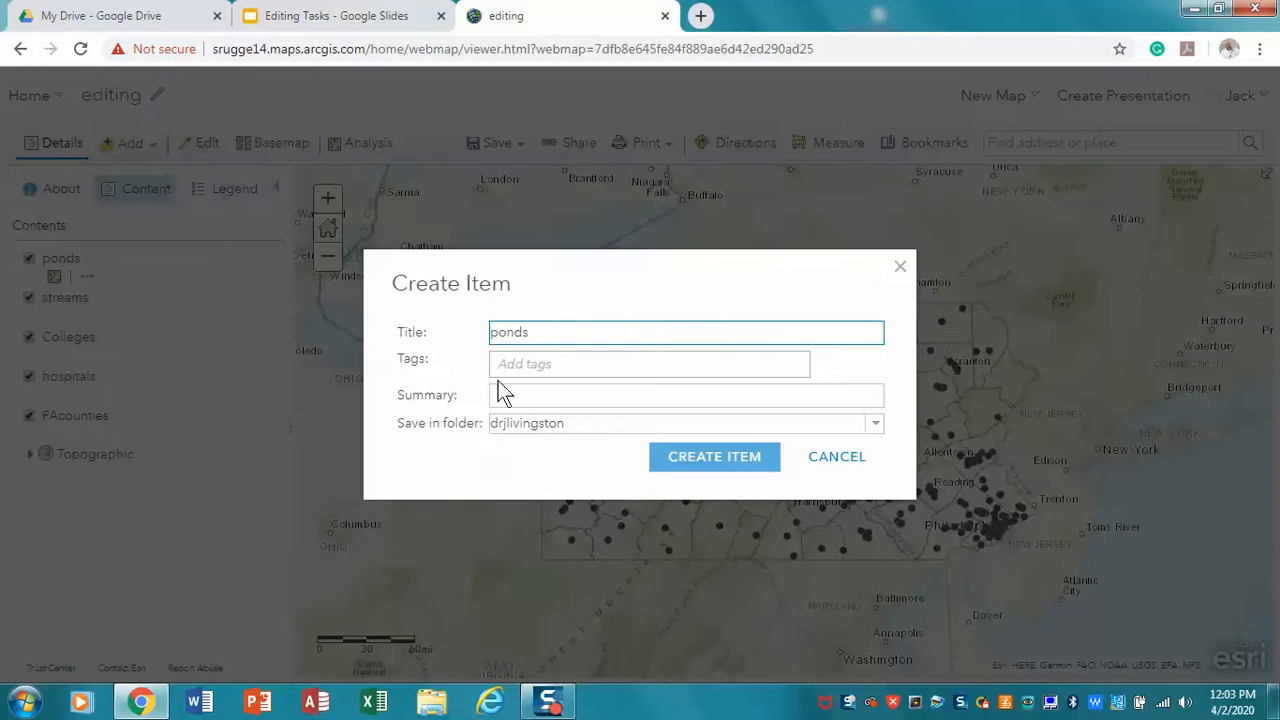
{"action": "left_click", "coordinate": [550, 360]}
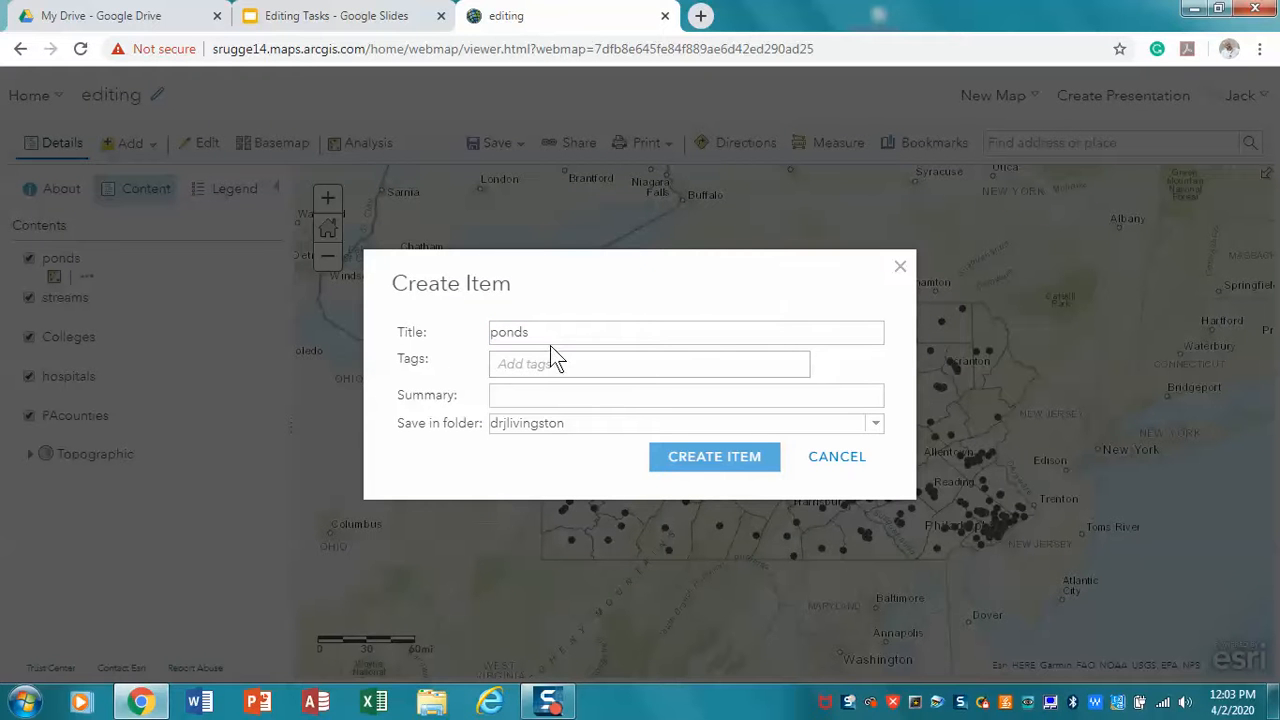
{"action": "left_click", "coordinate": [549, 337]}
{"action": "type", "text": "forediting"}
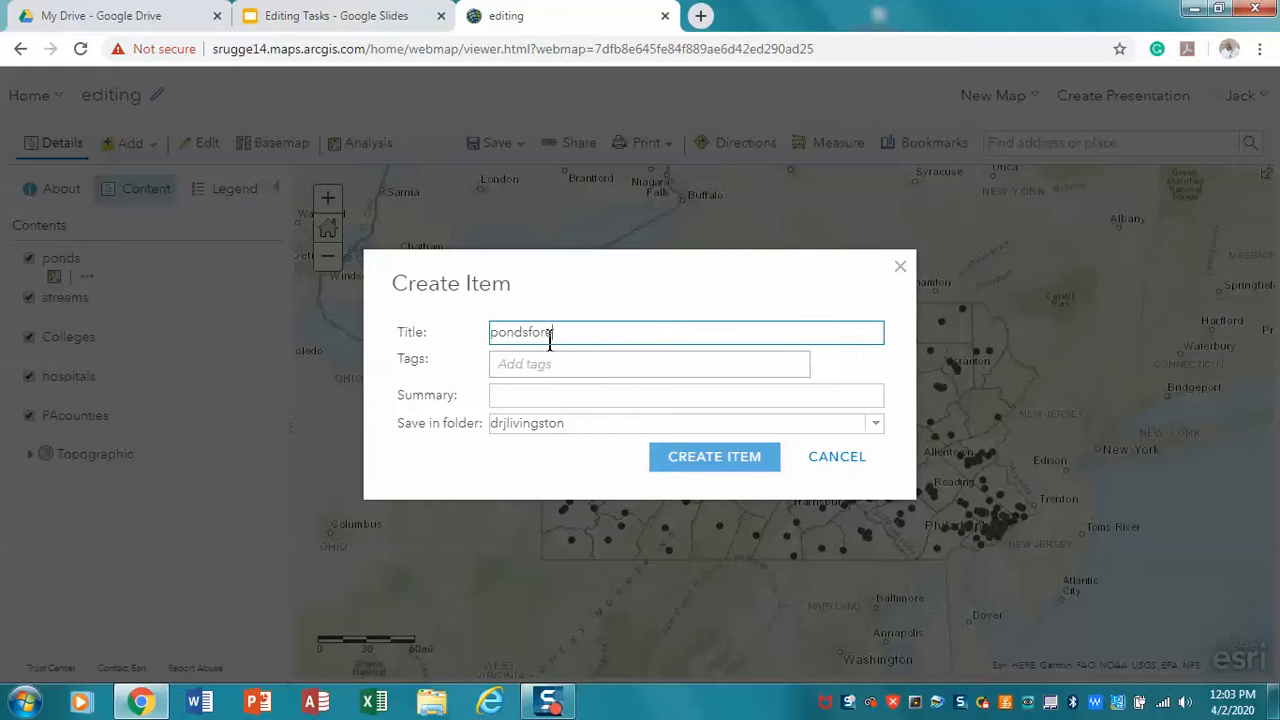
{"action": "left_click", "coordinate": [549, 365]}
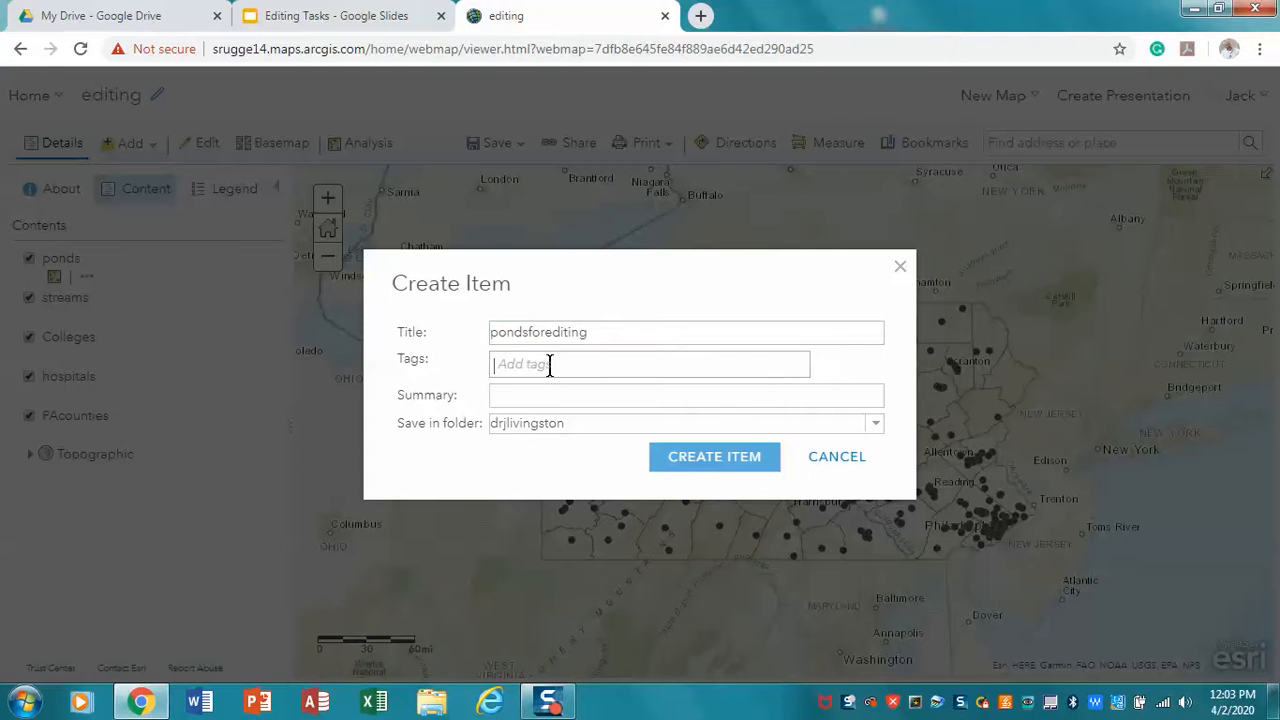
{"action": "type", "text": "edin"}
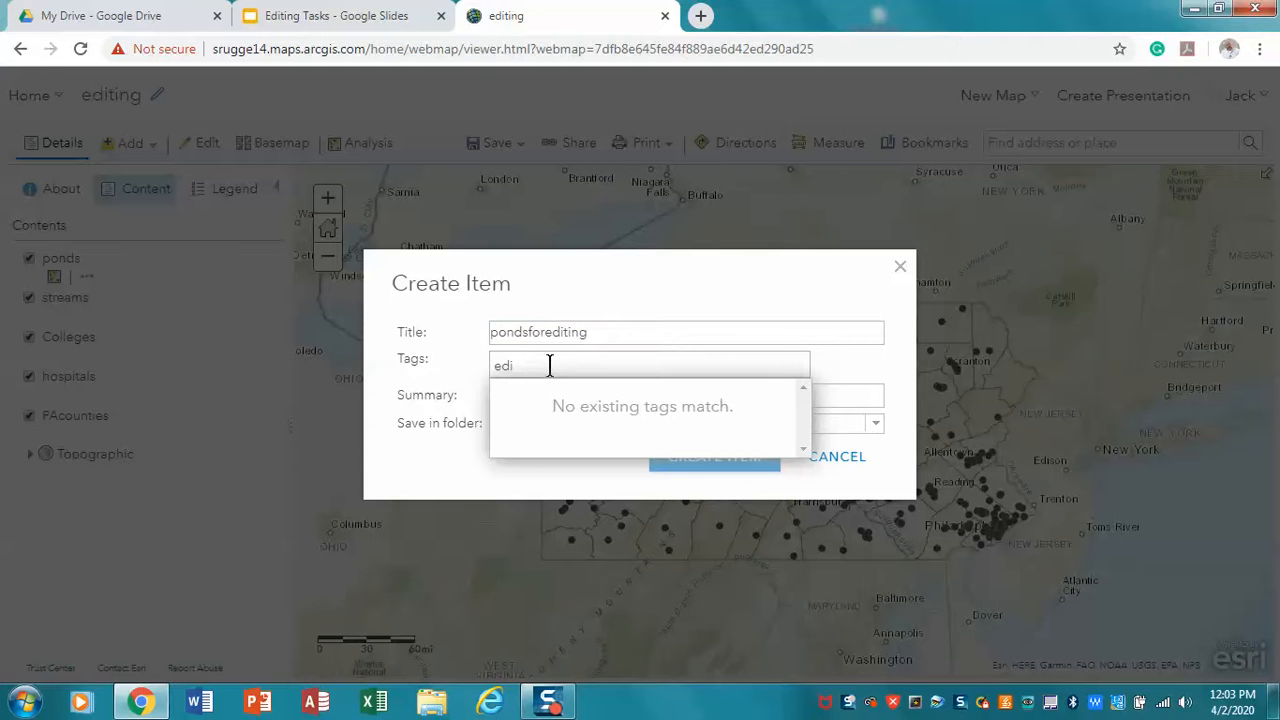
{"action": "type", "text": "ting"}
{"action": "key", "text": "Return"}
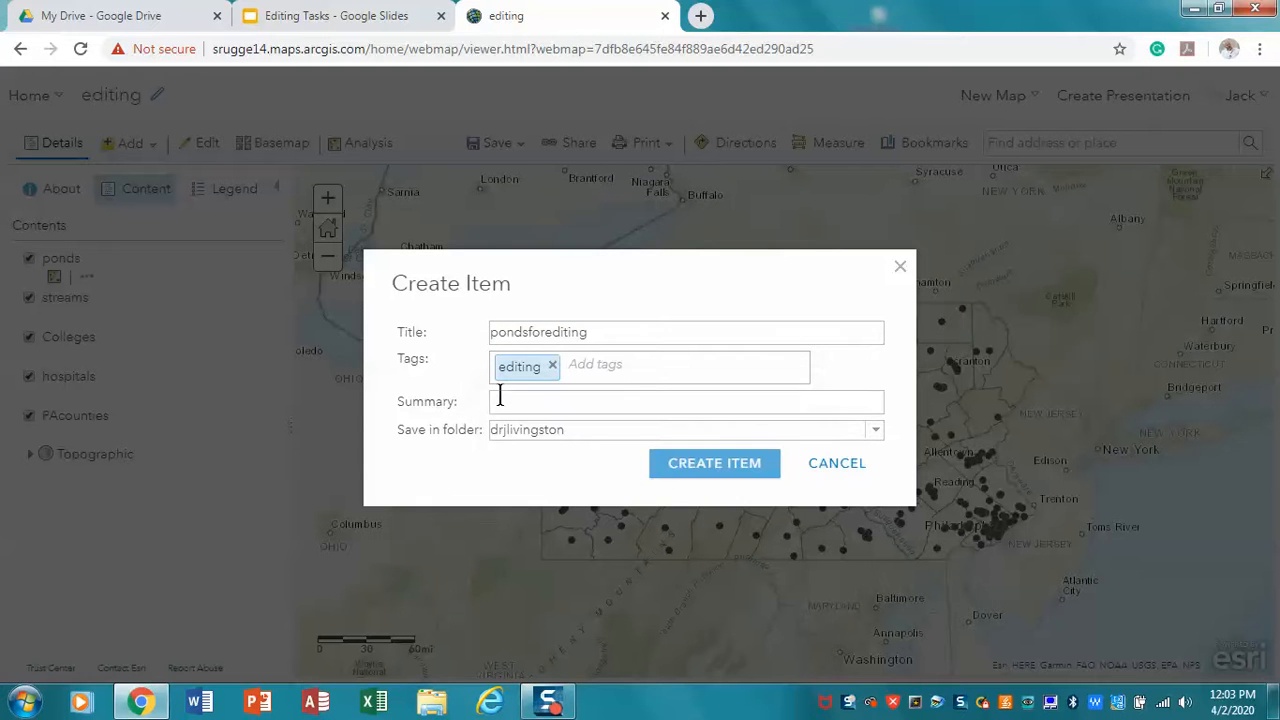
{"action": "left_click", "coordinate": [500, 397]}
{"action": "type", "text": "edit"}
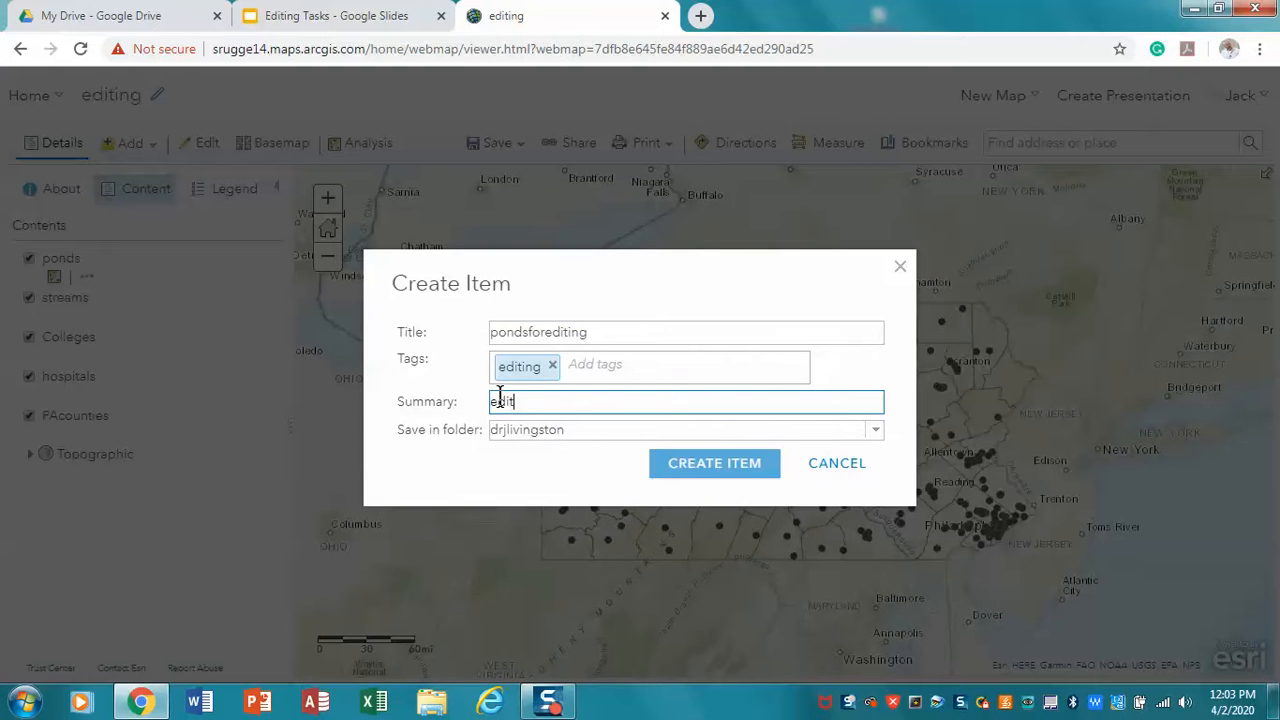
{"action": "type", "text": "ing"}
{"action": "left_click", "coordinate": [675, 467]}
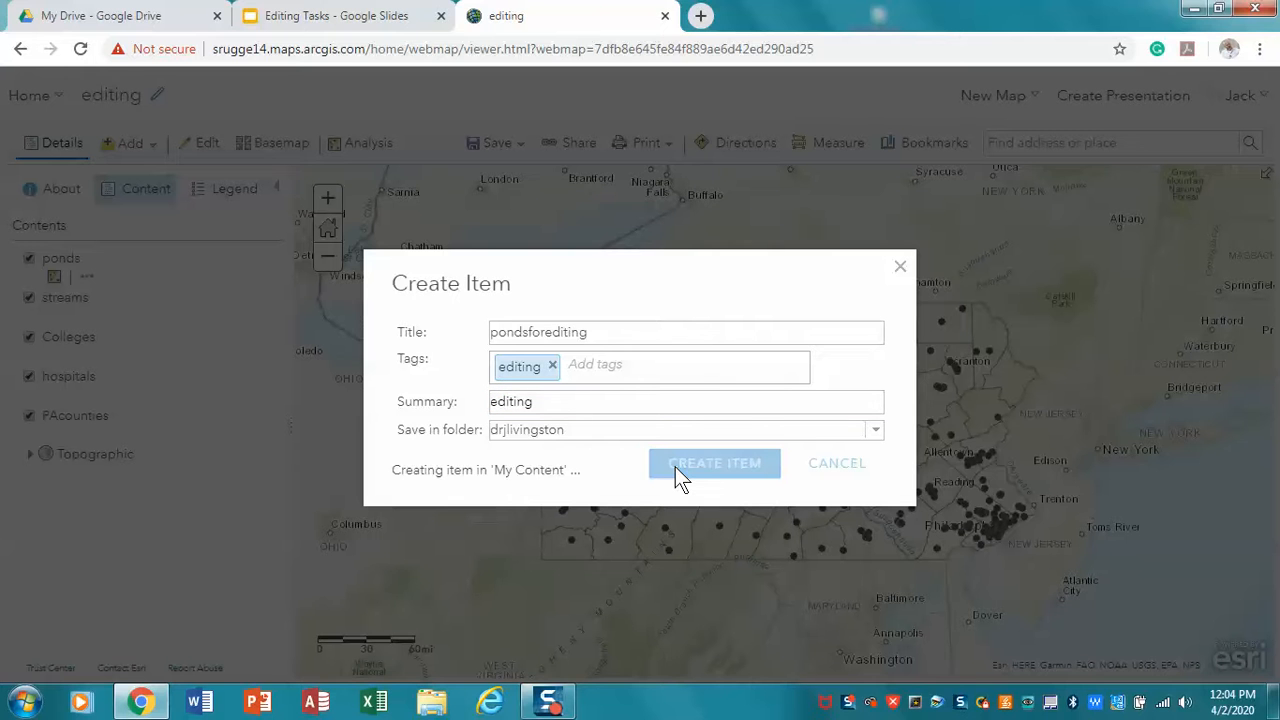